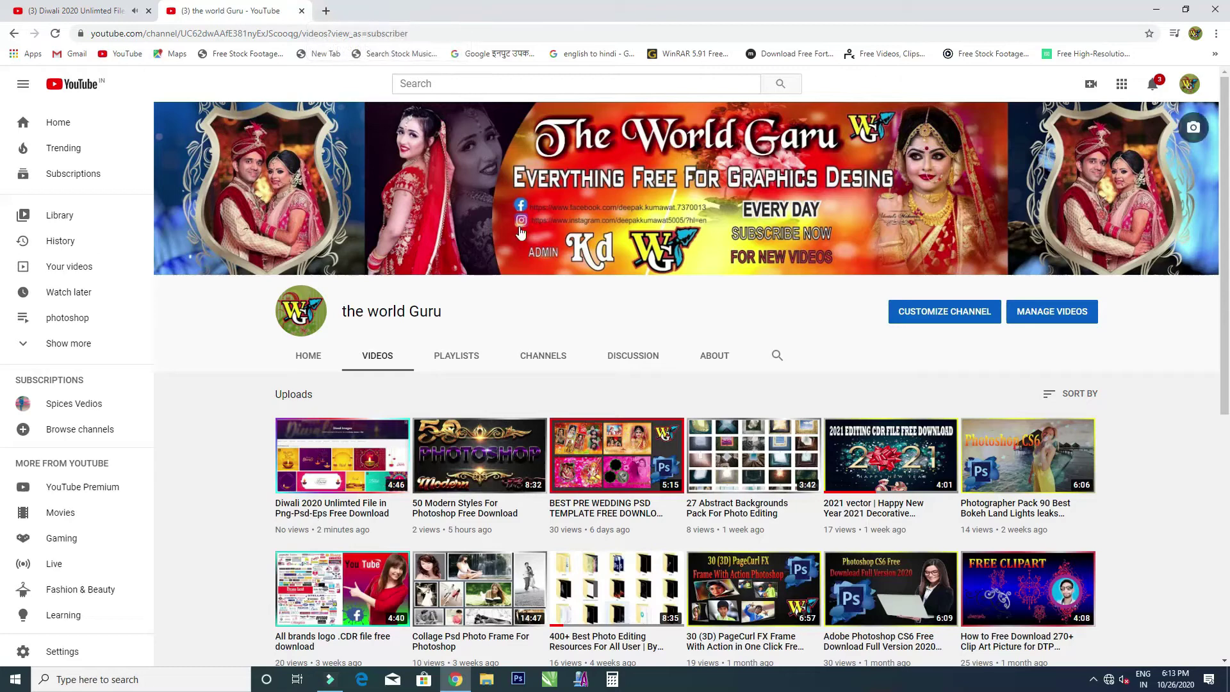
# Minimise Photoshop and the other windows to clear the desktop
pyautogui.scroll(-1, 525, 244)
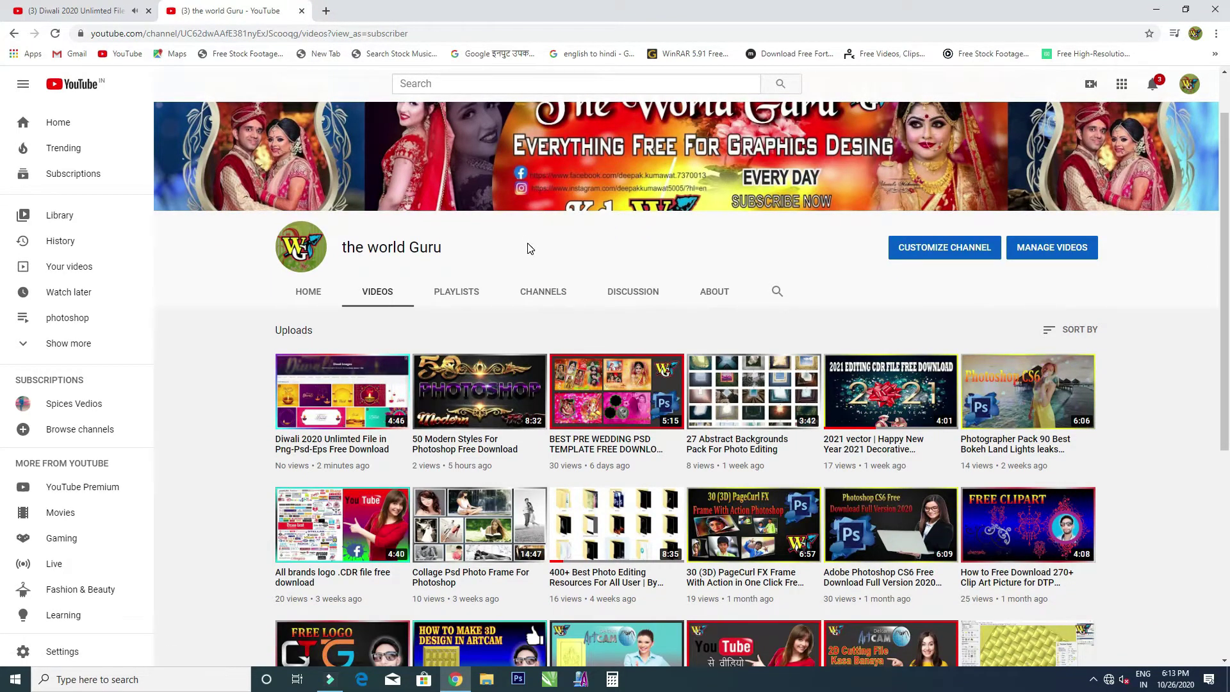
pyautogui.scroll(-2, 529, 248)
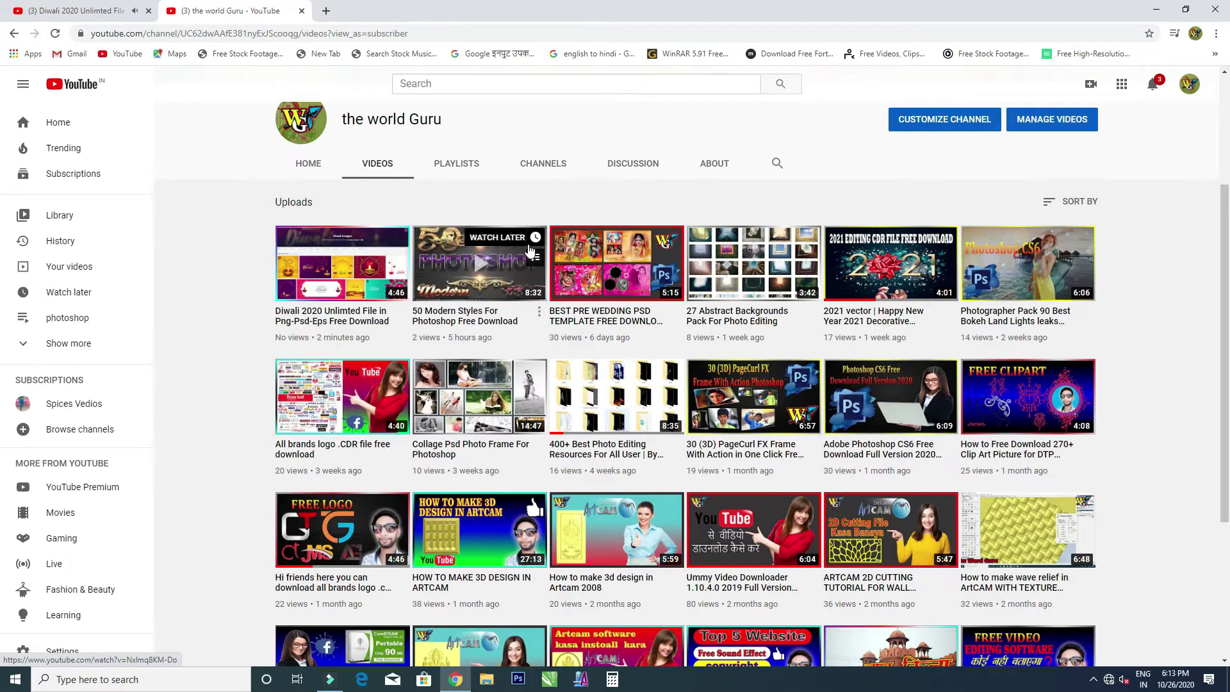
pyautogui.scroll(-3, 528, 250)
pyautogui.scroll(-1, 535, 269)
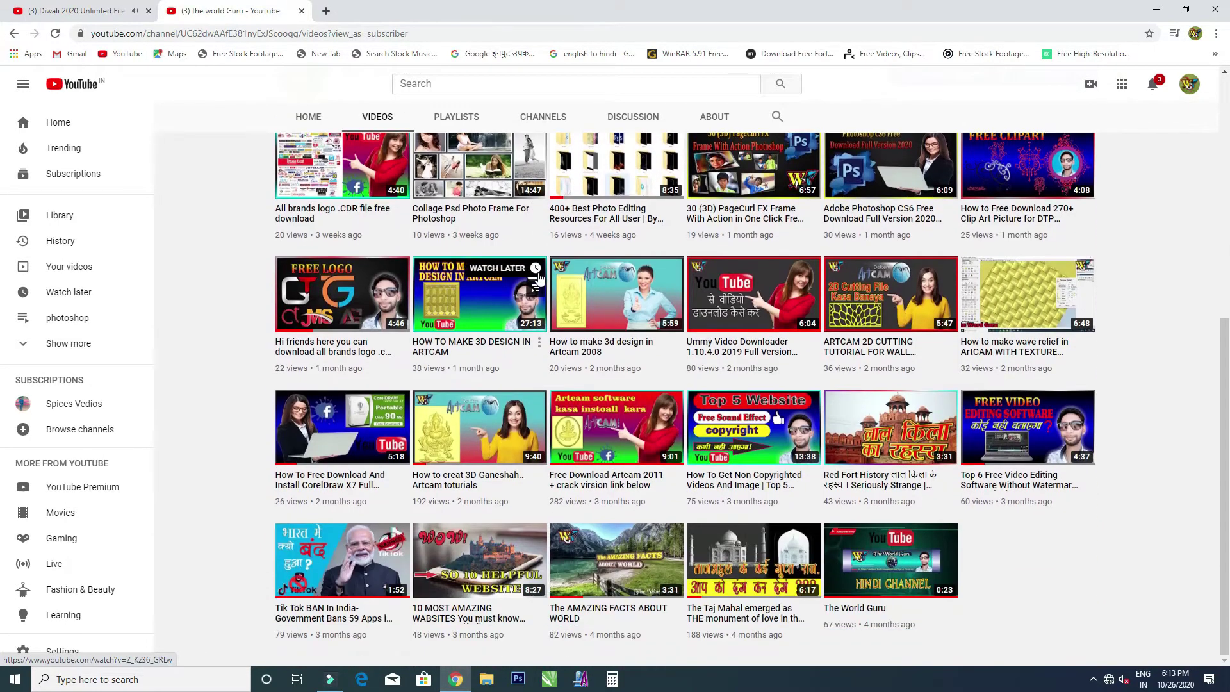
pyautogui.scroll(3, 539, 282)
pyautogui.scroll(2, 540, 282)
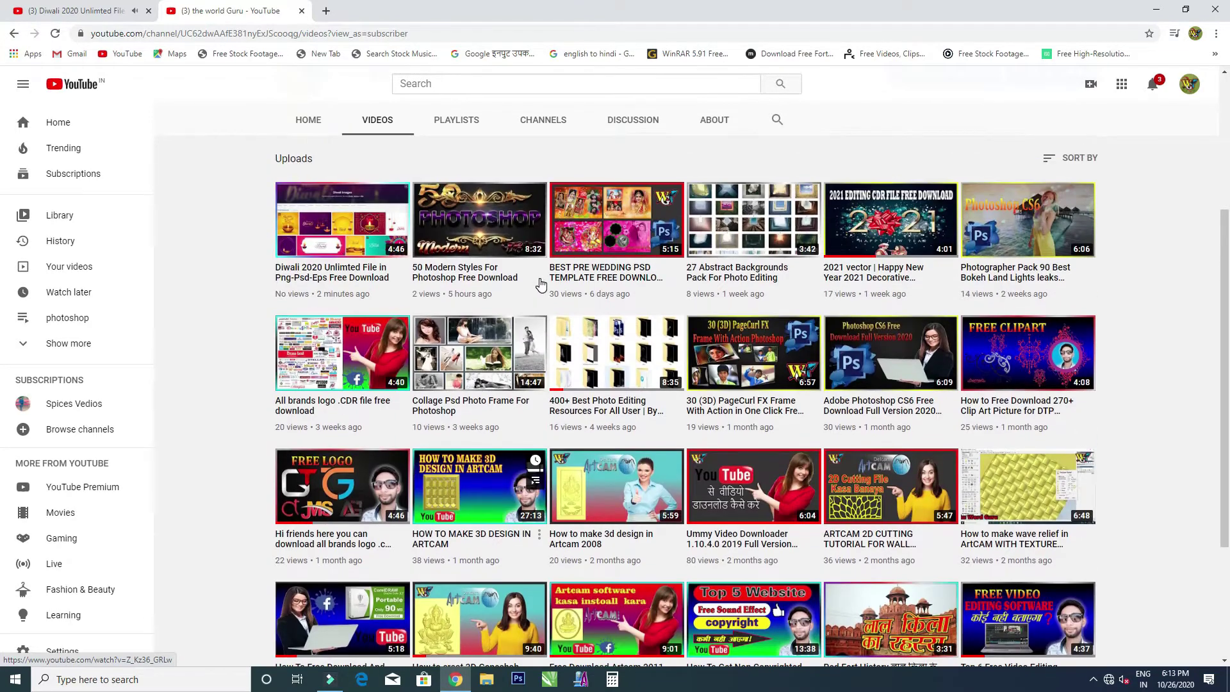
pyautogui.scroll(3, 542, 284)
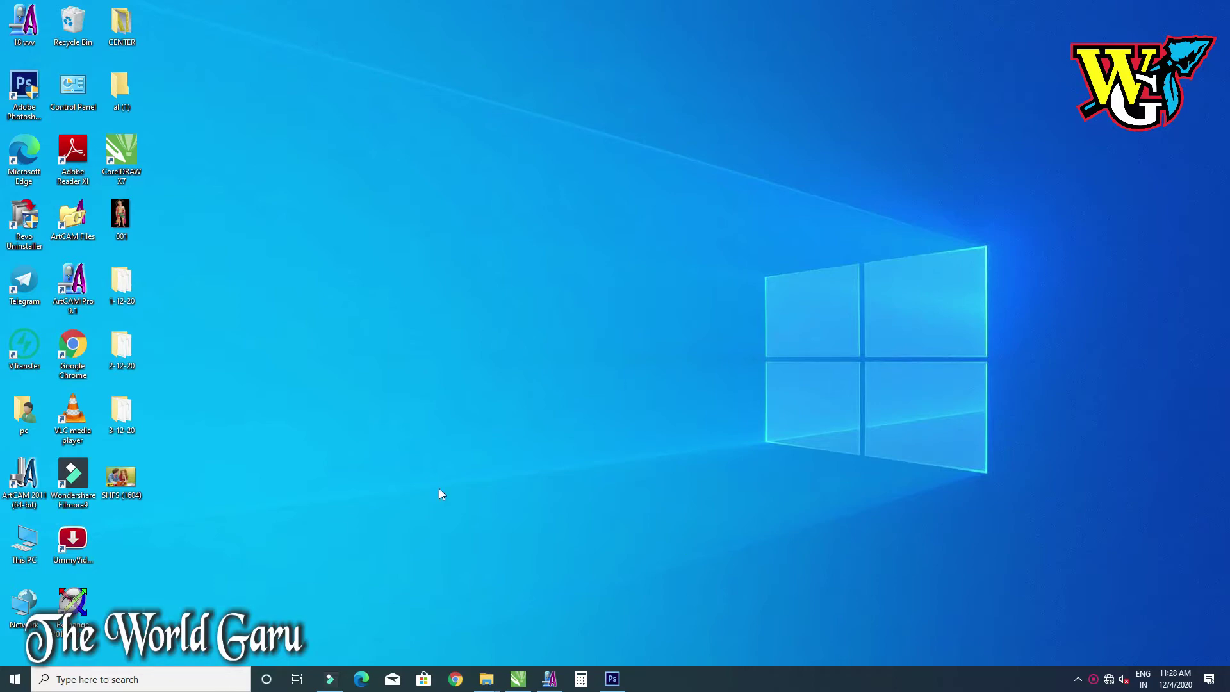
pyautogui.moveTo(486, 679)
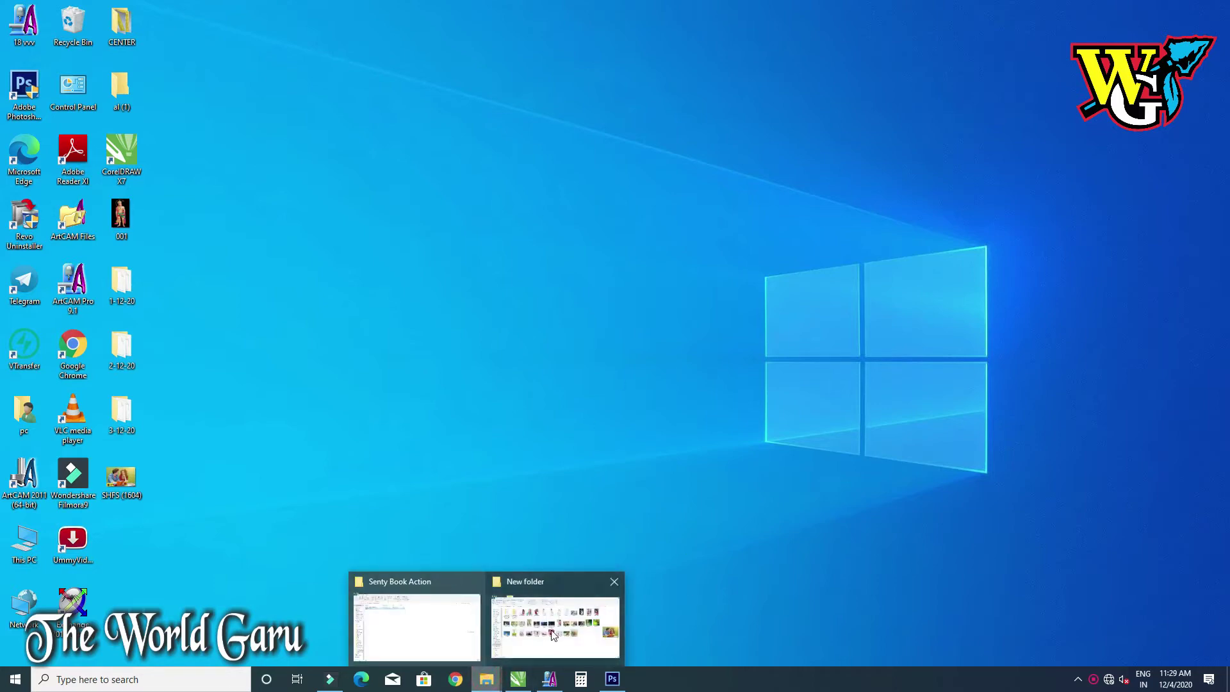
pyautogui.moveTo(556, 624)
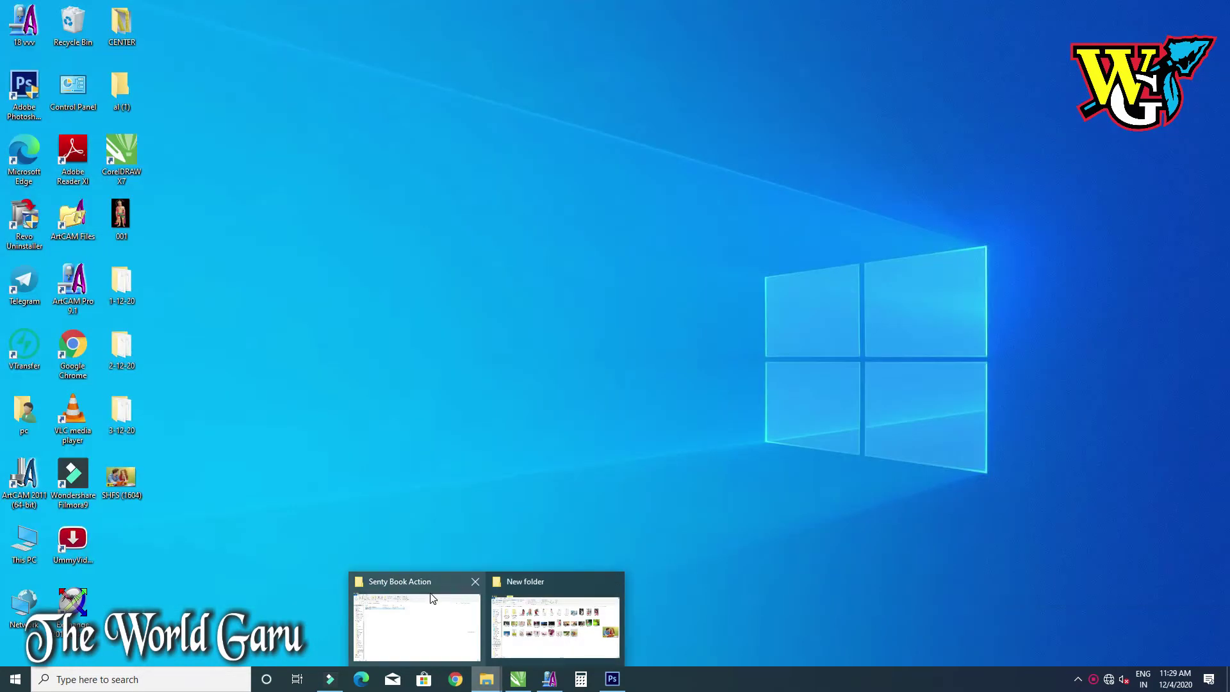
pyautogui.click(429, 611)
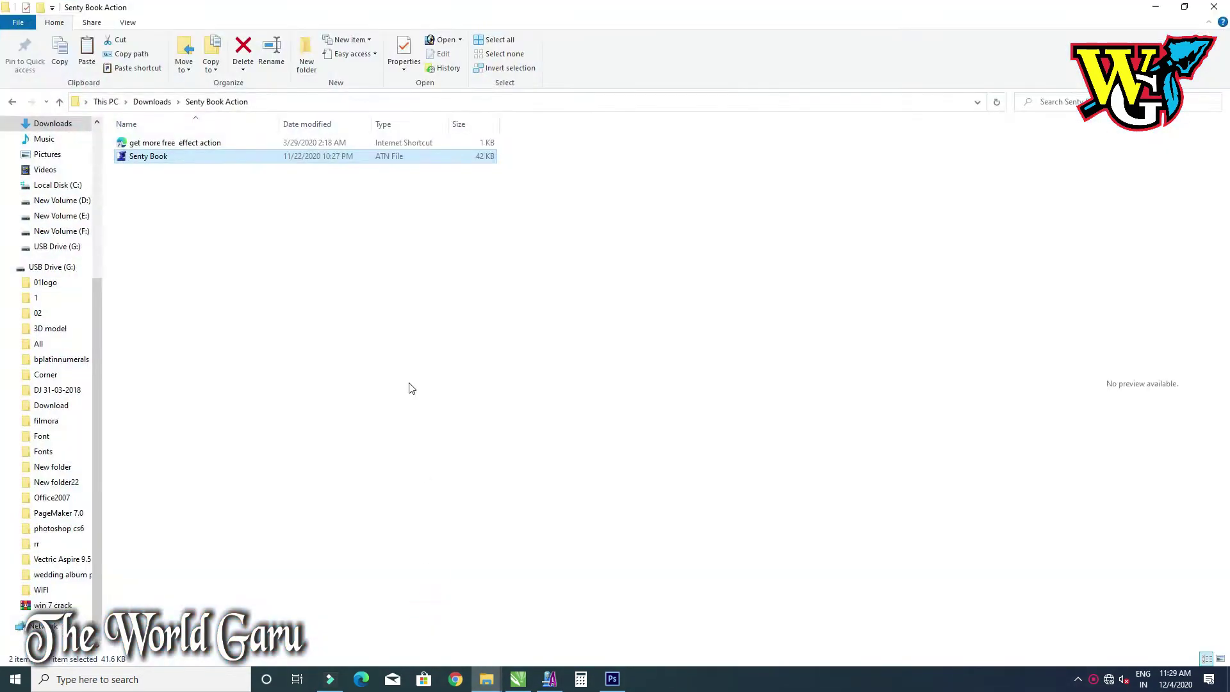
pyautogui.click(619, 684)
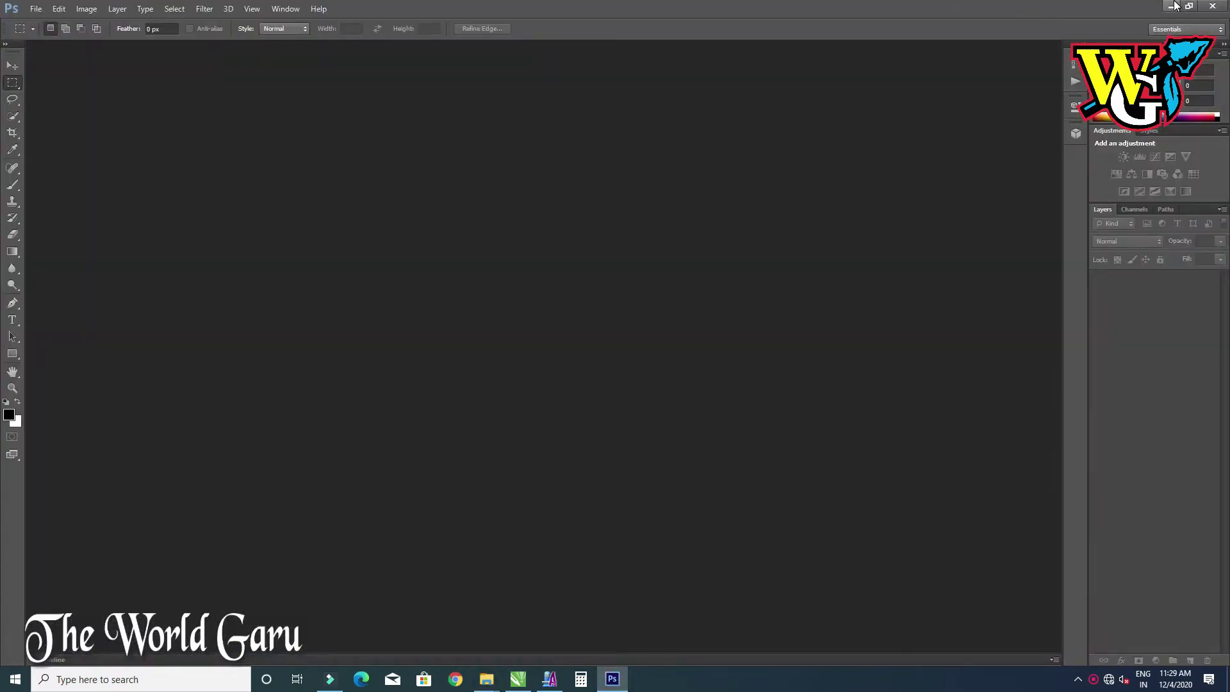
pyautogui.click(1175, 5)
pyautogui.click(1155, 11)
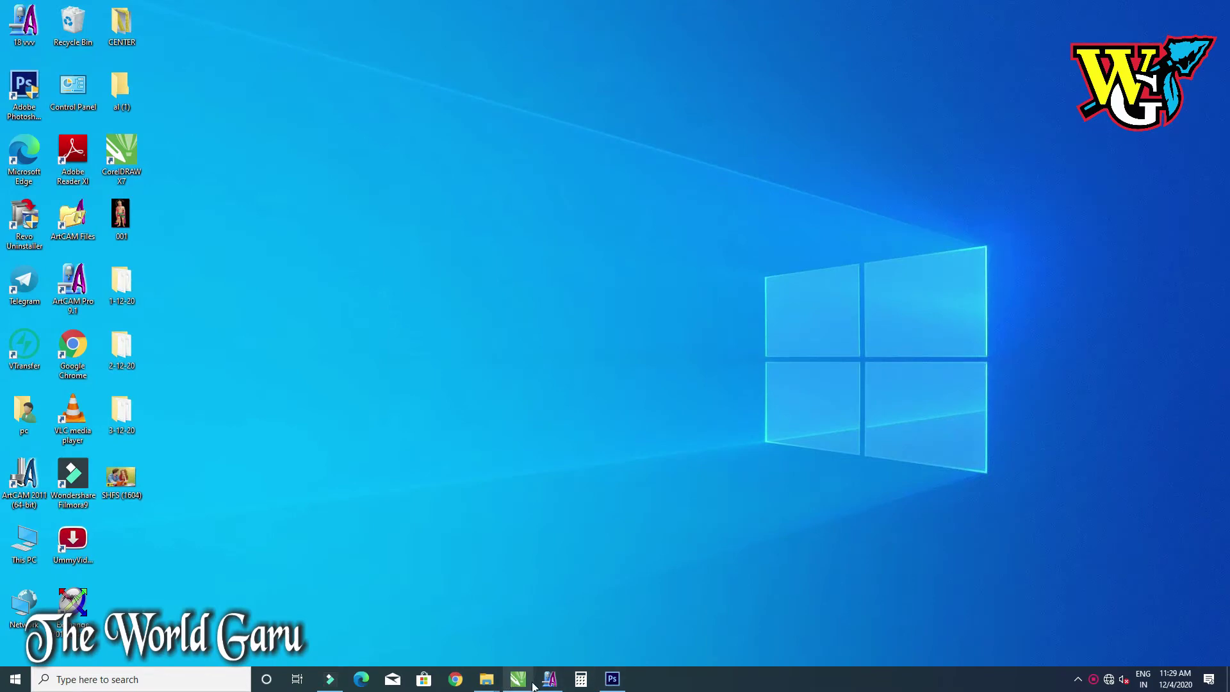
pyautogui.moveTo(486, 679)
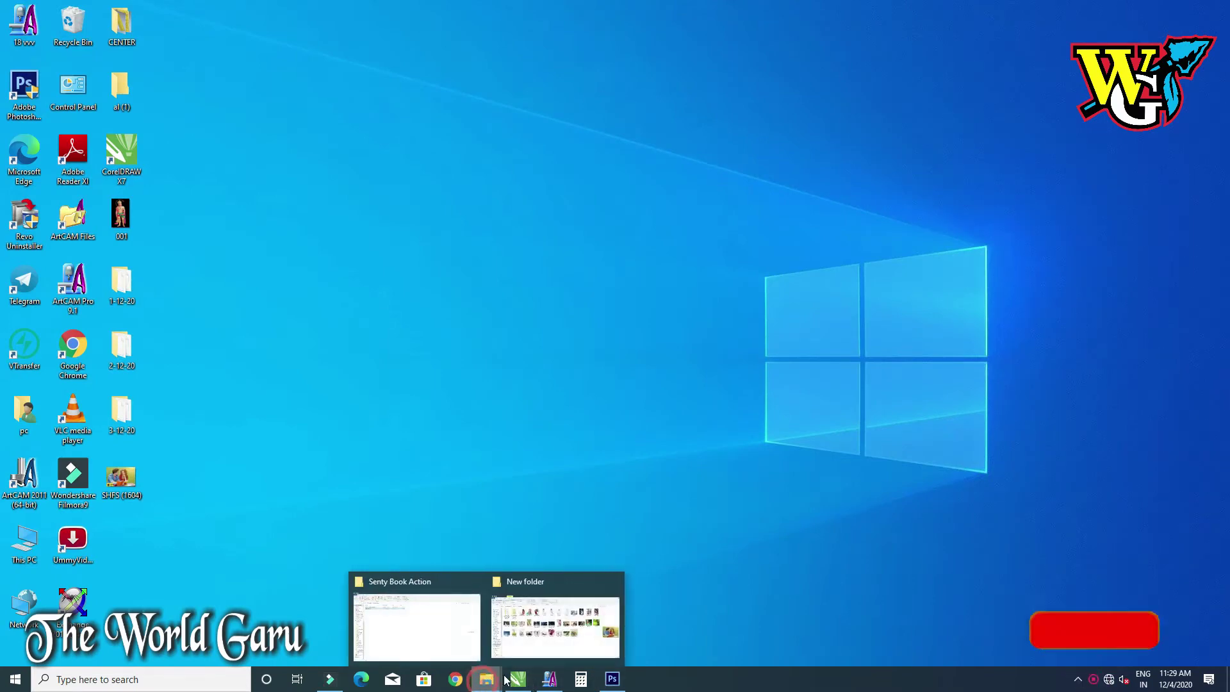
# From Downloads > Senty Book Action, drag the Senty Book .atn file into Photoshop
pyautogui.click(446, 644)
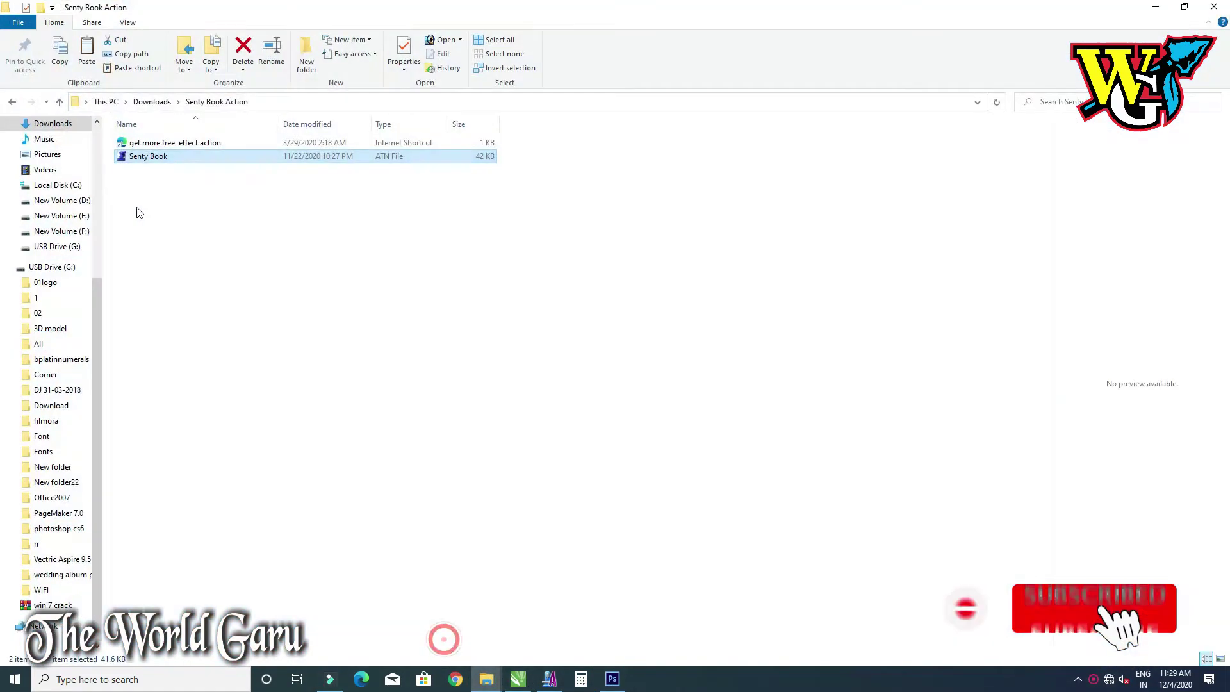
pyautogui.click(58, 101)
pyautogui.doubleClick(635, 170)
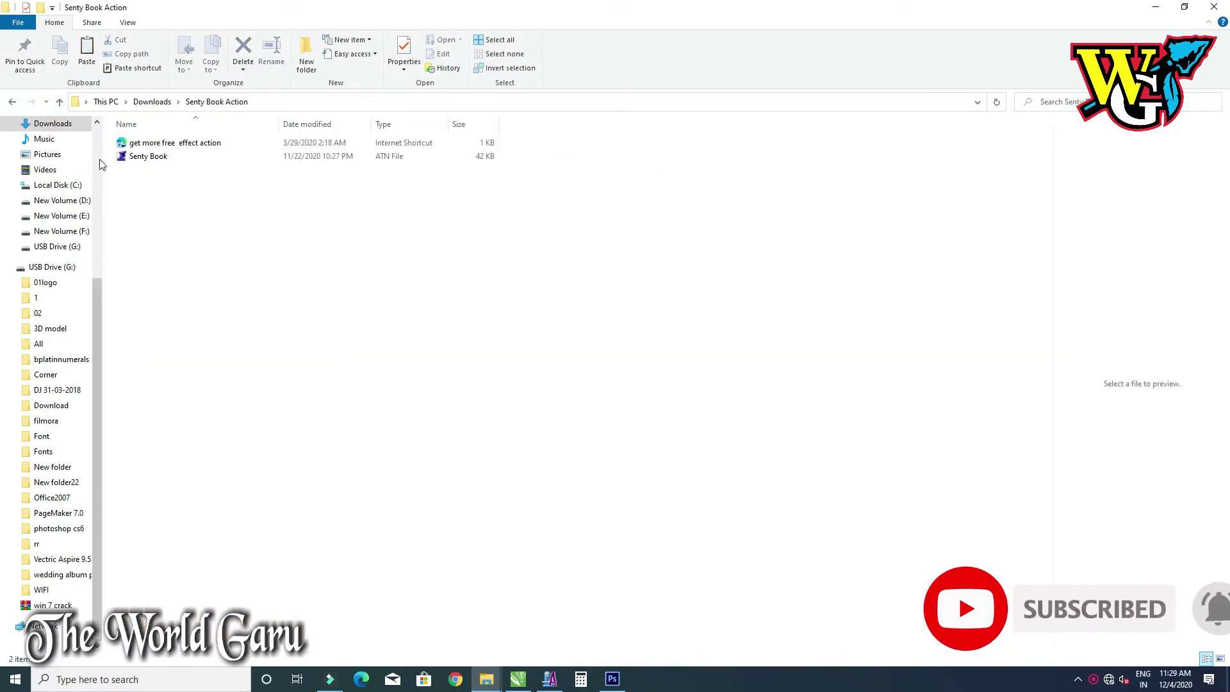
pyautogui.moveTo(137, 162)
pyautogui.mouseDown()
pyautogui.moveTo(610, 684)
pyautogui.moveTo(774, 357)
pyautogui.mouseUp()
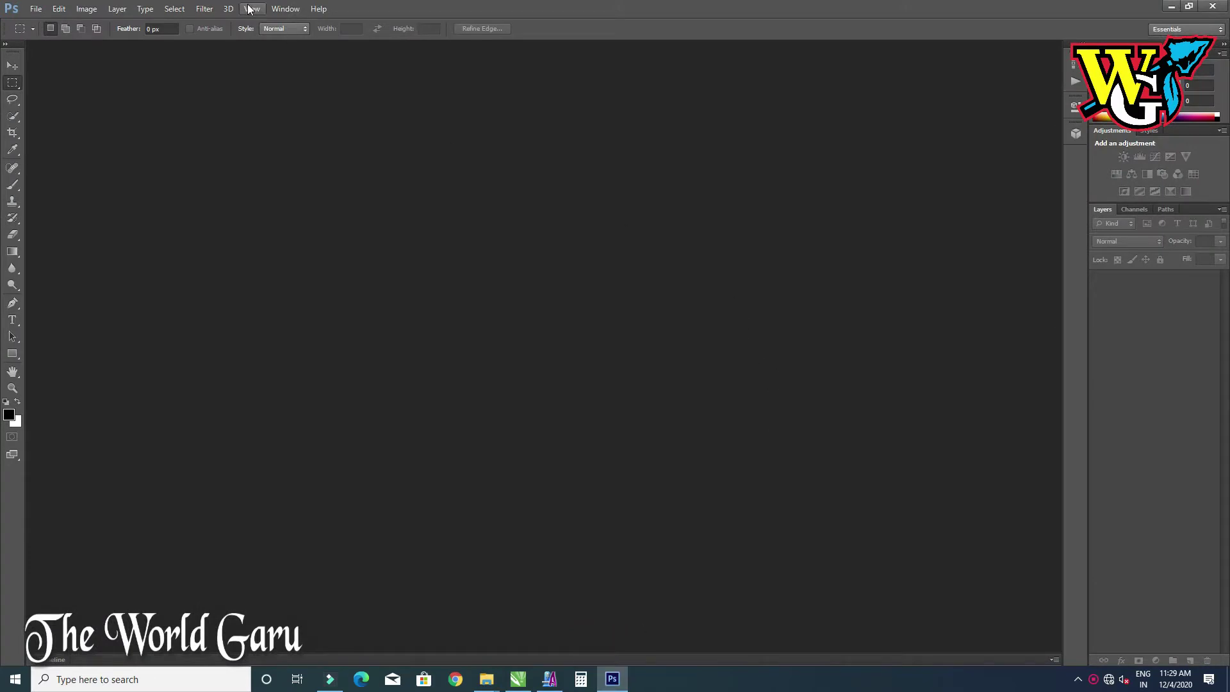
# Show the Actions panel and play the Senty Roy Book action from the Senty Book set
pyautogui.click(286, 8)
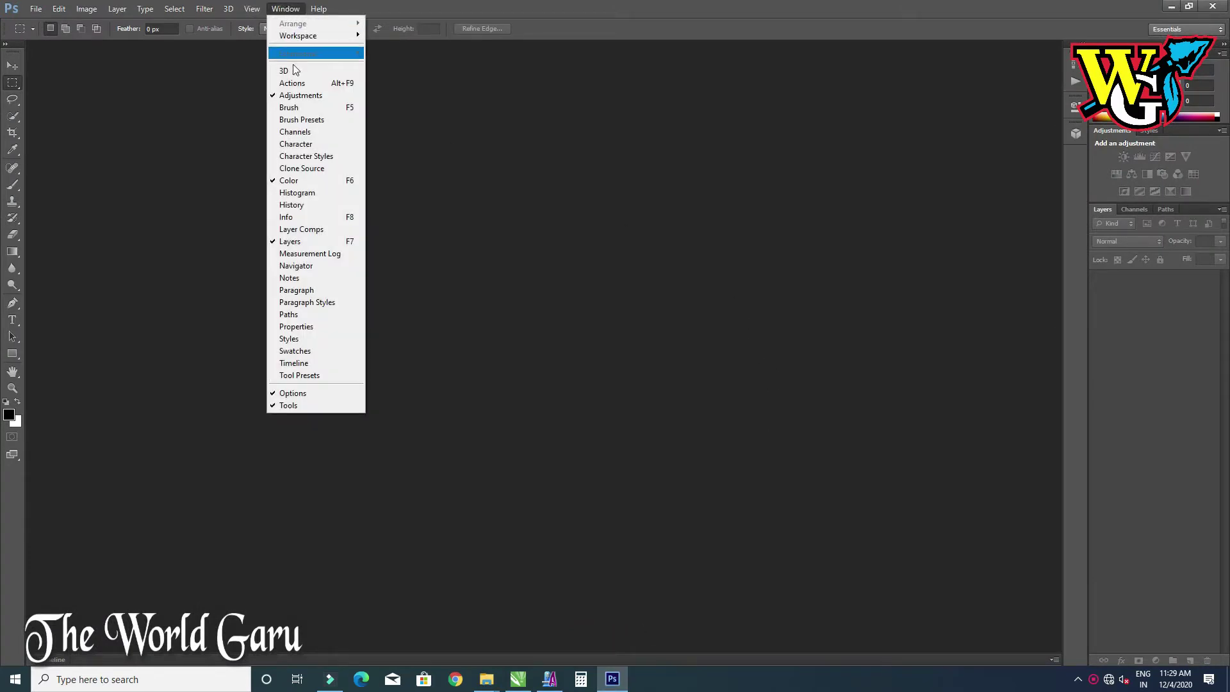
pyautogui.click(351, 84)
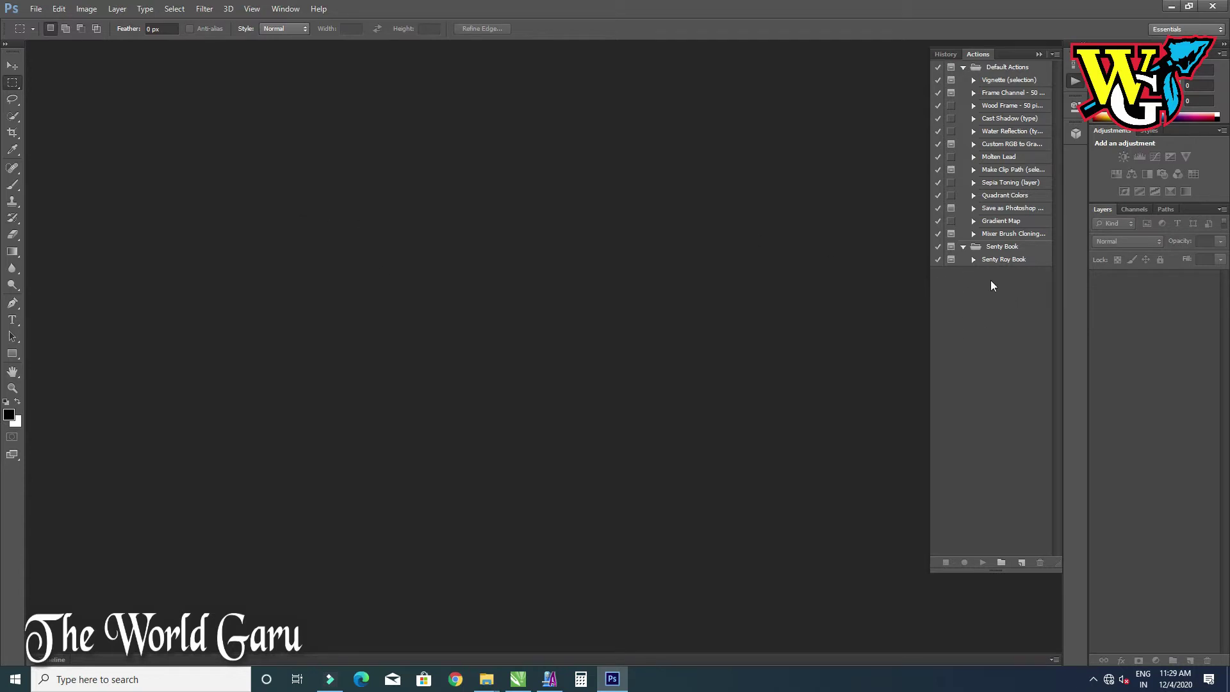
pyautogui.click(972, 258)
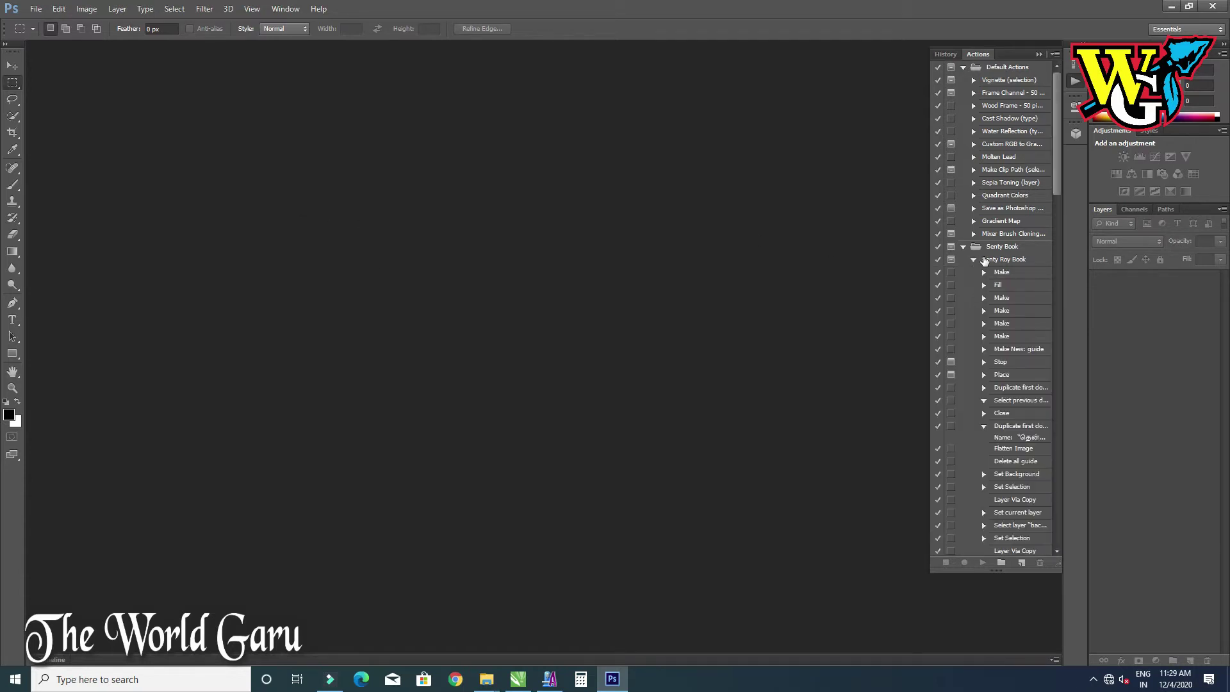
pyautogui.click(973, 259)
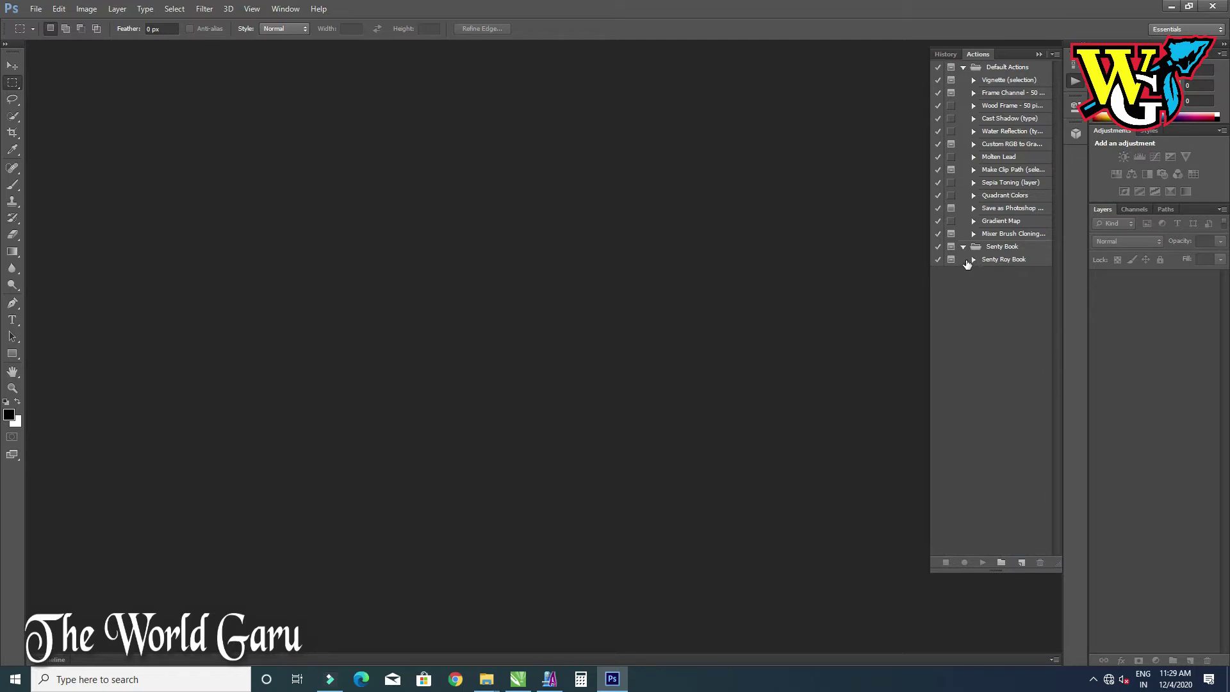
pyautogui.click(995, 262)
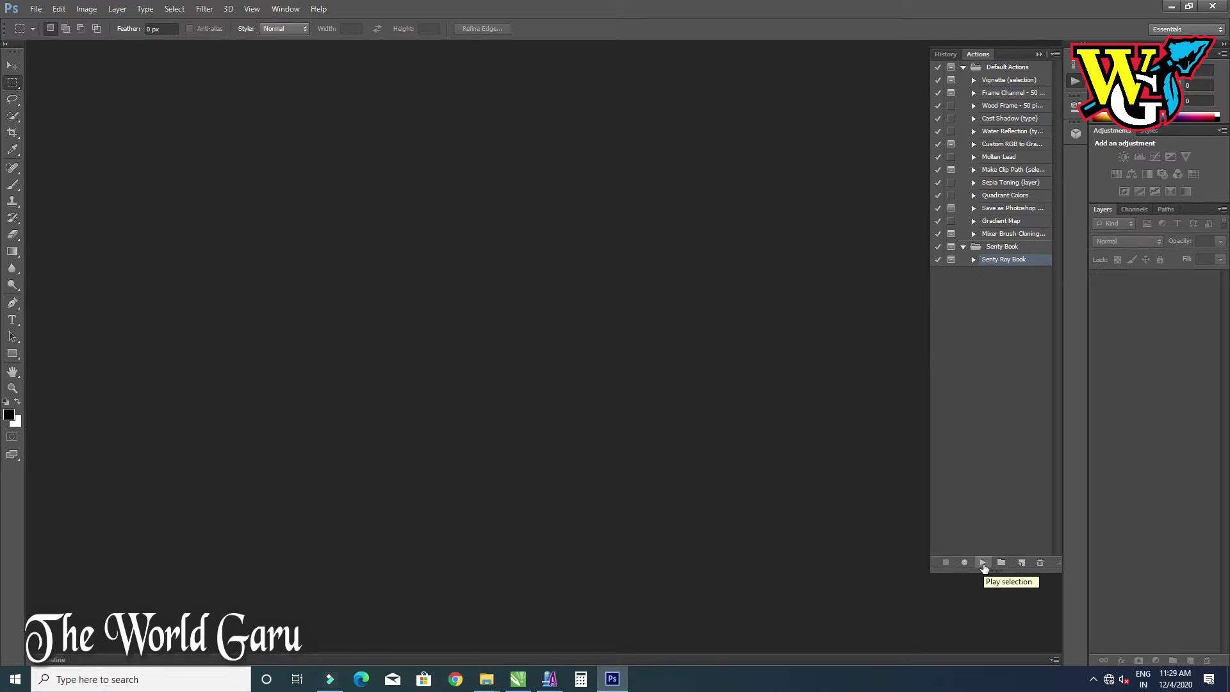
pyautogui.click(983, 562)
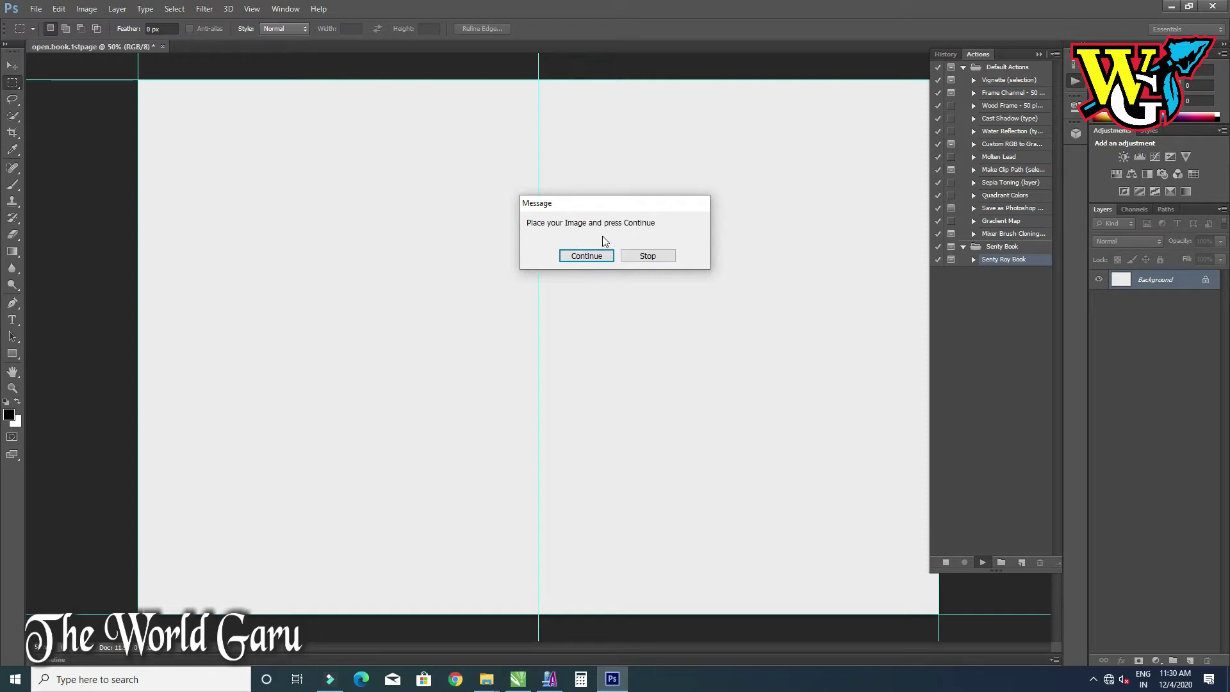
# Continue the action and place the SHFS (1604) couple photo from the Desktop
pyautogui.click(586, 256)
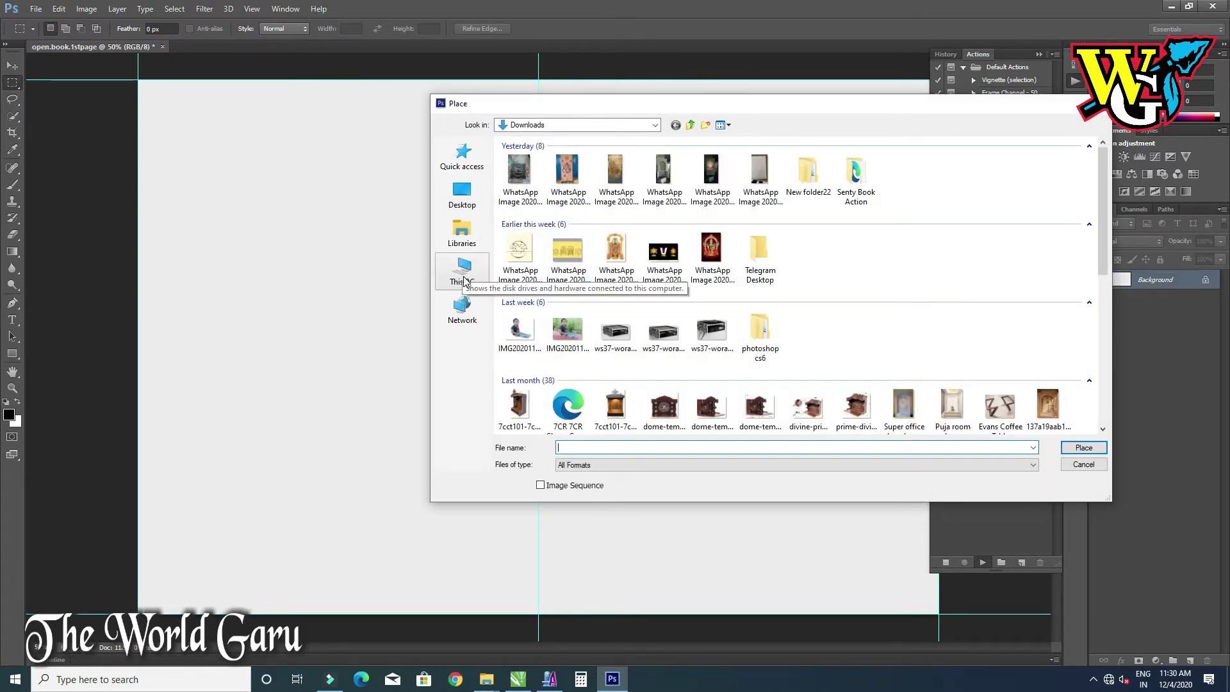
pyautogui.click(464, 201)
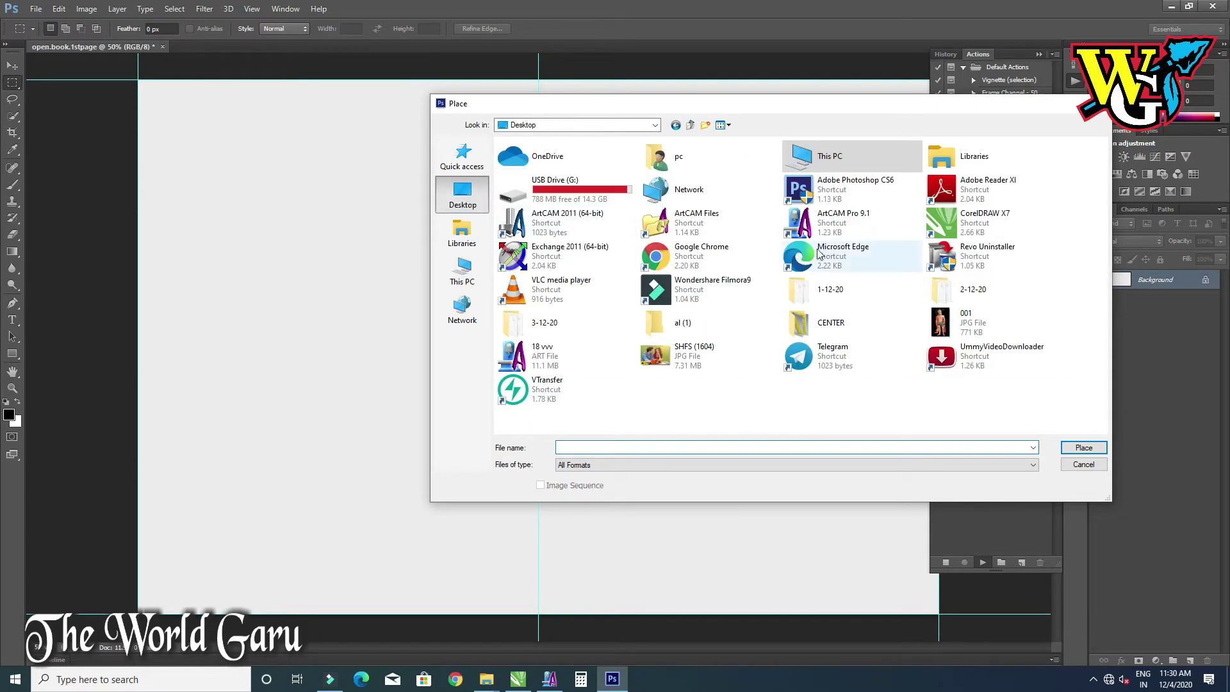
pyautogui.doubleClick(696, 365)
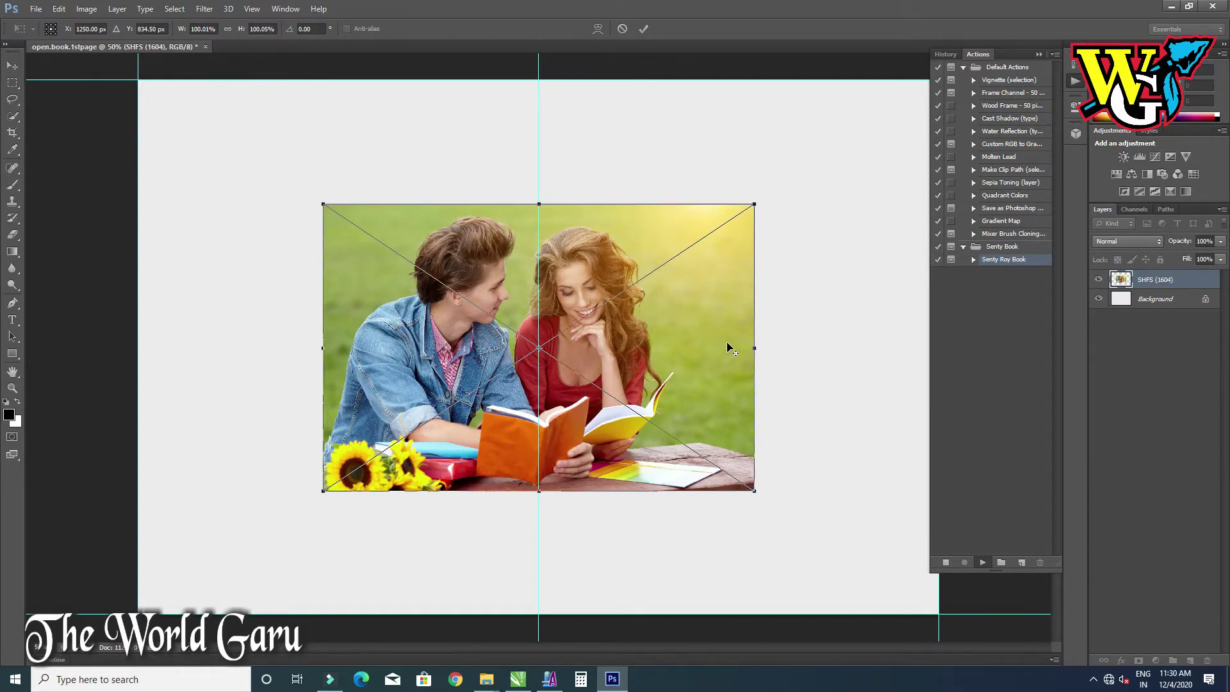
# Enlarge the couple photo to about 187% so it covers the page, and commit
pyautogui.moveTo(754, 204); pyautogui.dragTo(937, 66)
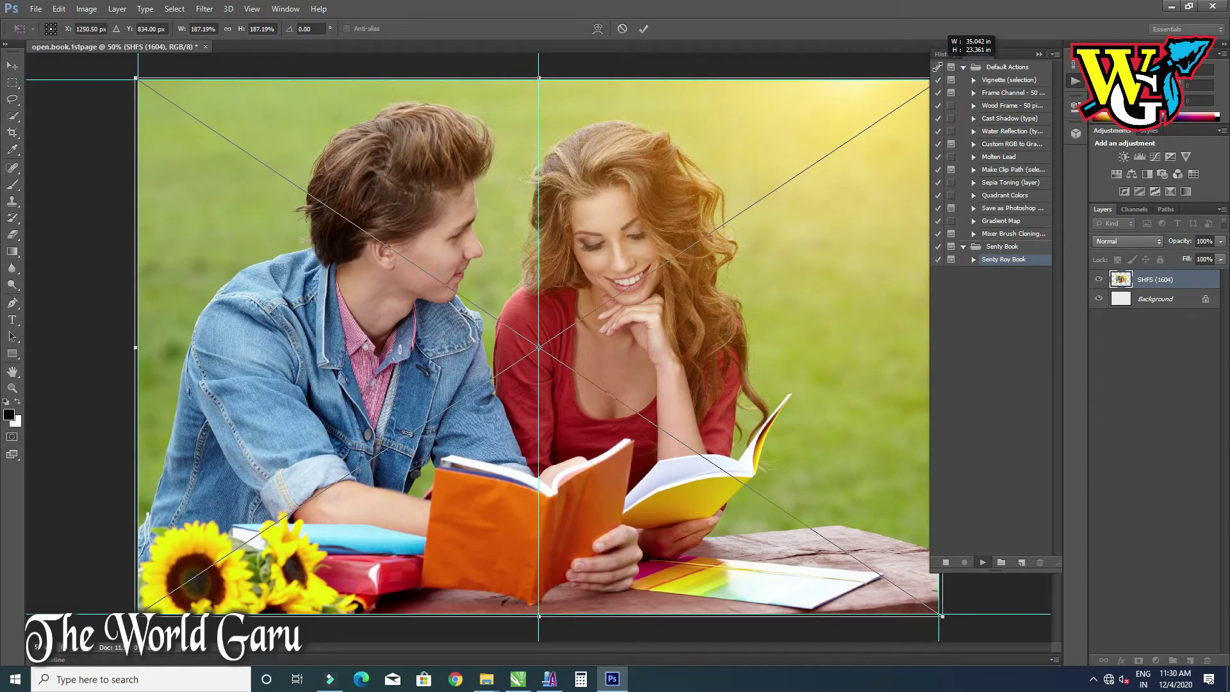
pyautogui.moveTo(937, 66); pyautogui.dragTo(937, 66)
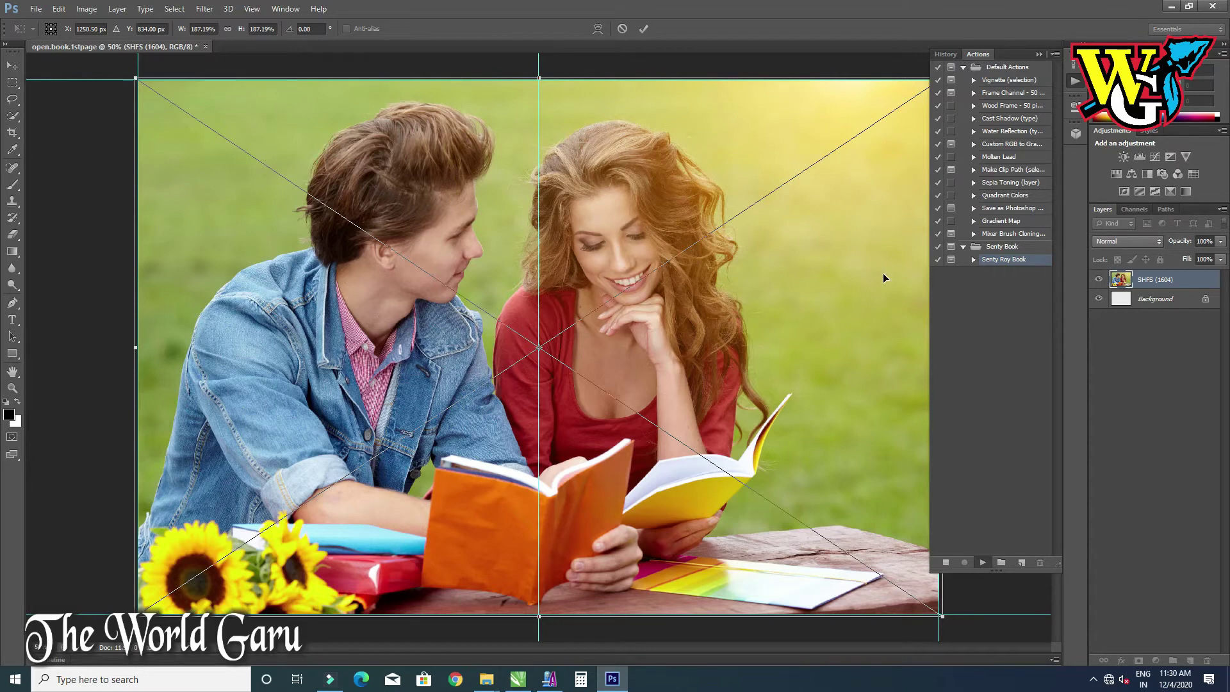
pyautogui.press('Return')
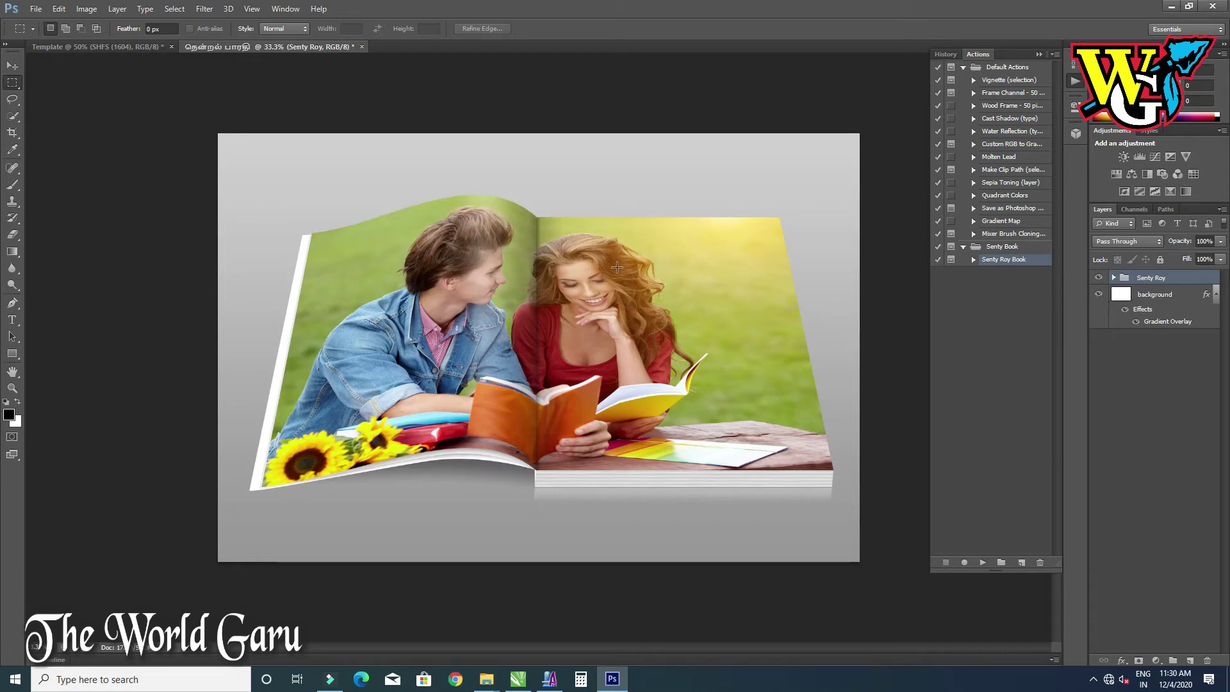
# Hide the grey background layer and shift the book image into place
pyautogui.click(14, 66)
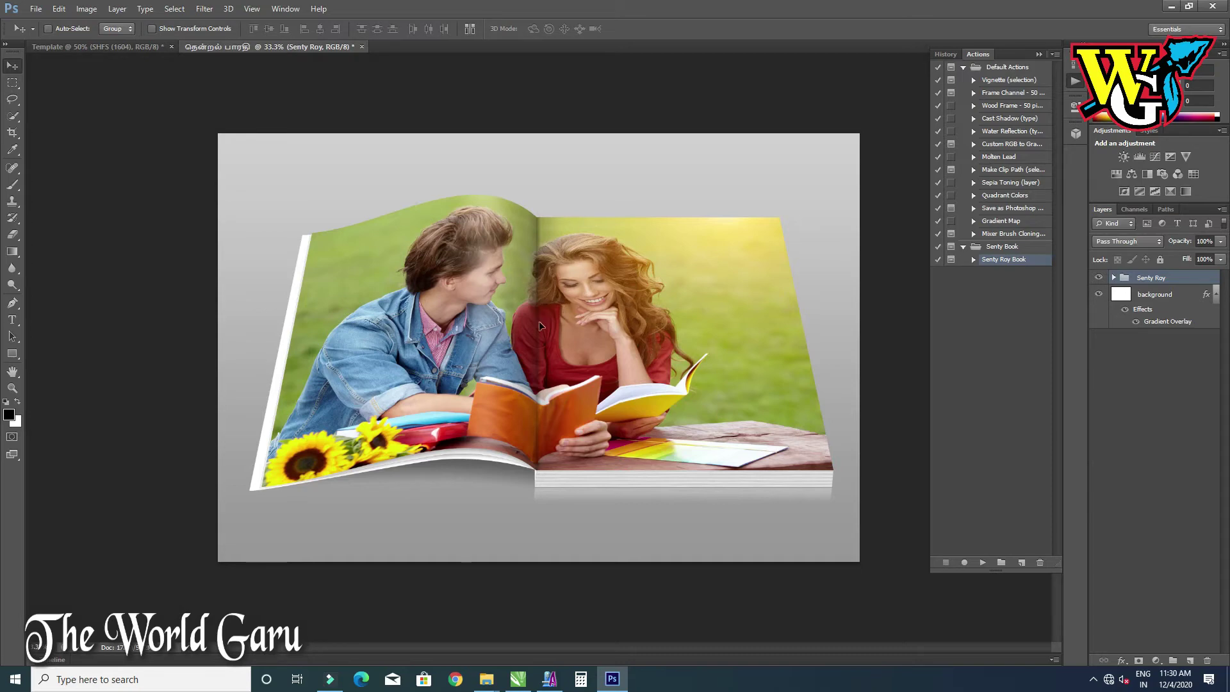
pyautogui.moveTo(539, 321)
pyautogui.mouseDown()
pyautogui.moveTo(598, 260)
pyautogui.moveTo(569, 282)
pyautogui.mouseUp()
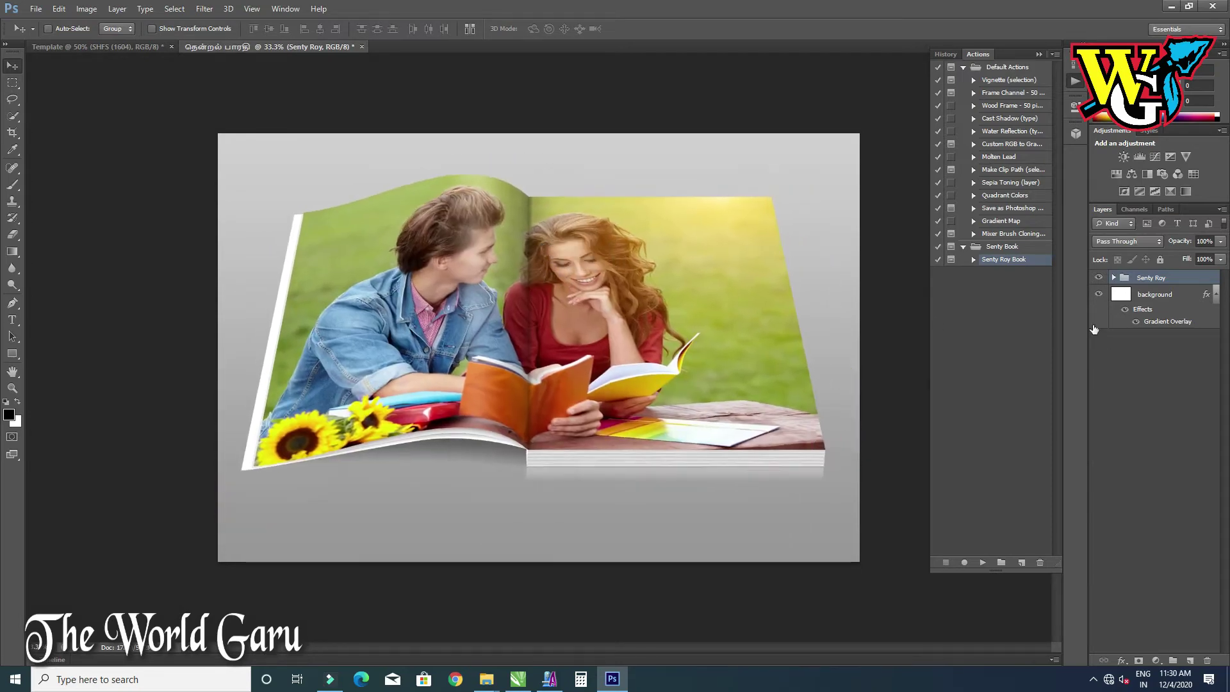
pyautogui.click(1098, 294)
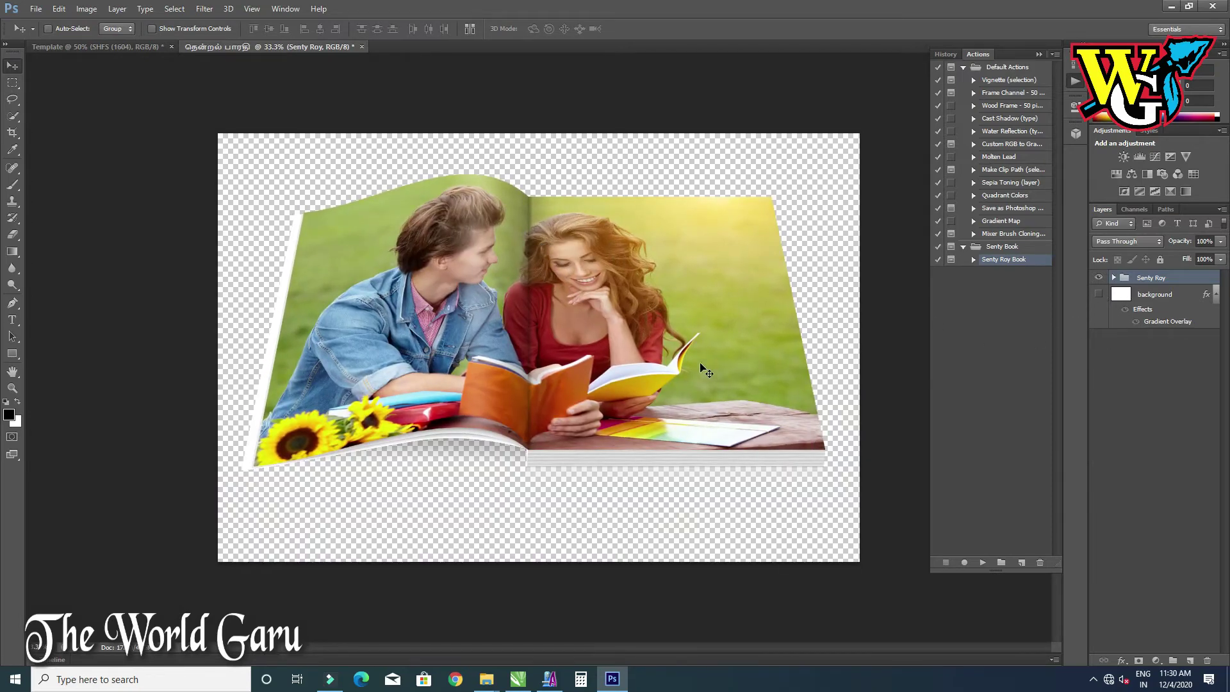
pyautogui.moveTo(626, 379)
pyautogui.mouseDown()
pyautogui.moveTo(629, 393)
pyautogui.moveTo(648, 357)
pyautogui.moveTo(718, 356)
pyautogui.mouseUp()
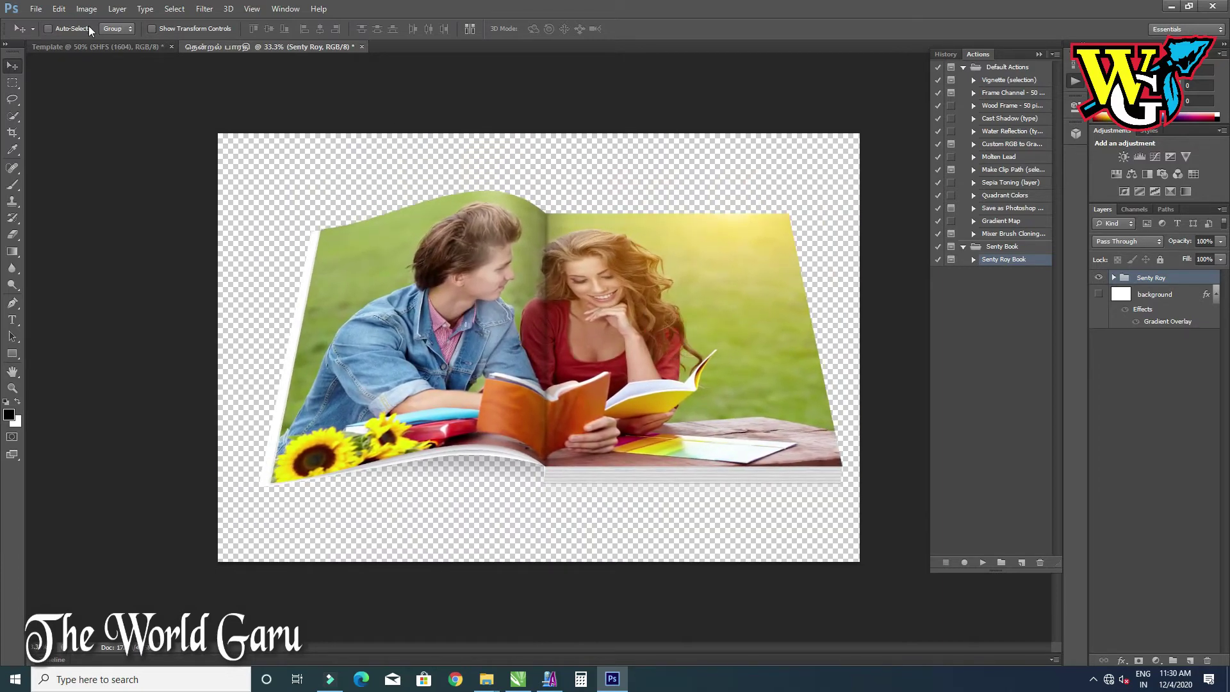
pyautogui.click(106, 45)
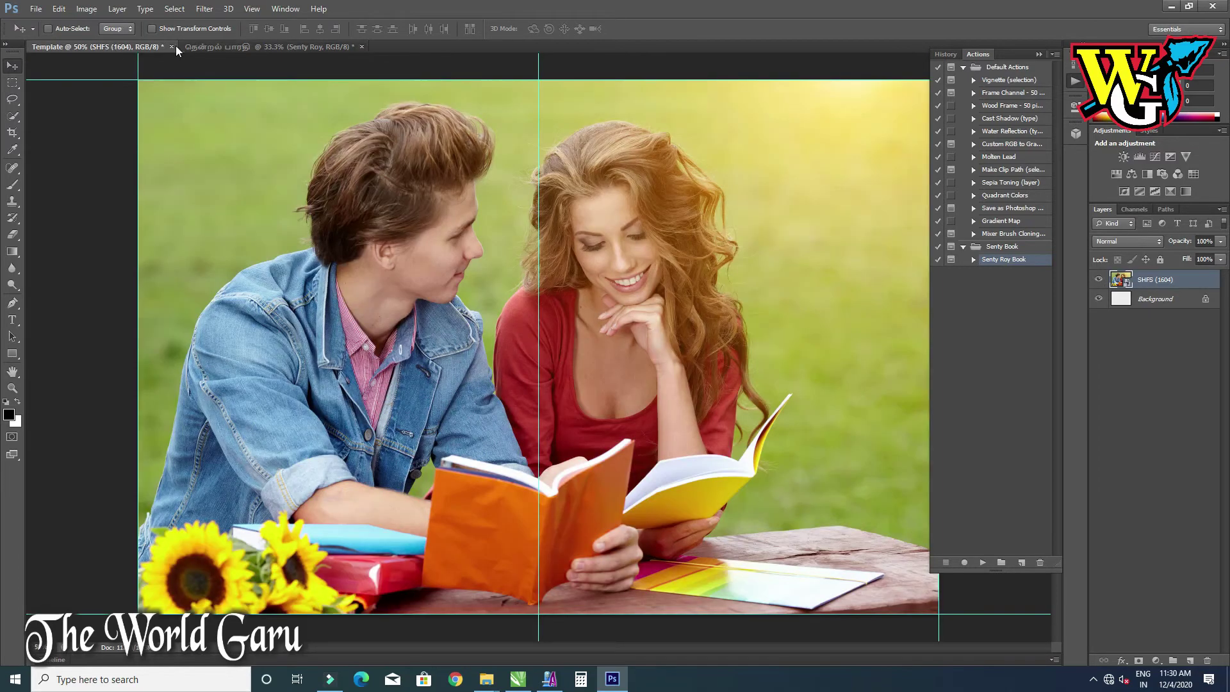
pyautogui.click(220, 46)
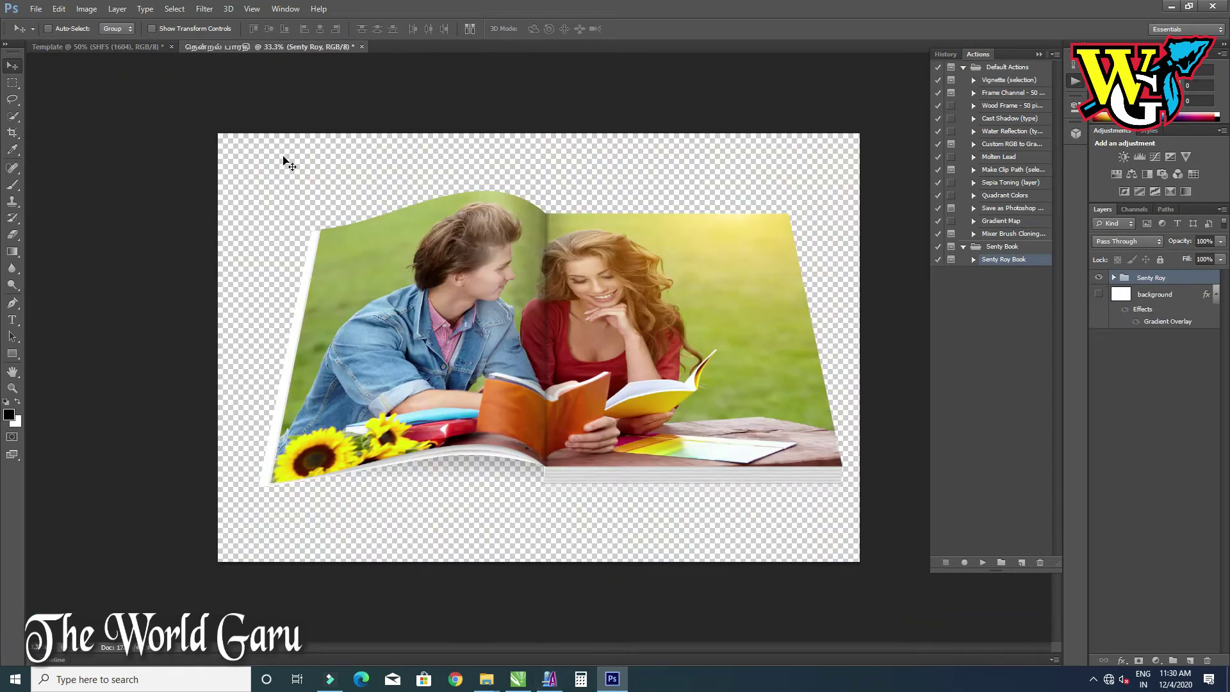
# Create a new white 2500×1667 px document and drag the book mockup into it
pyautogui.click(36, 9)
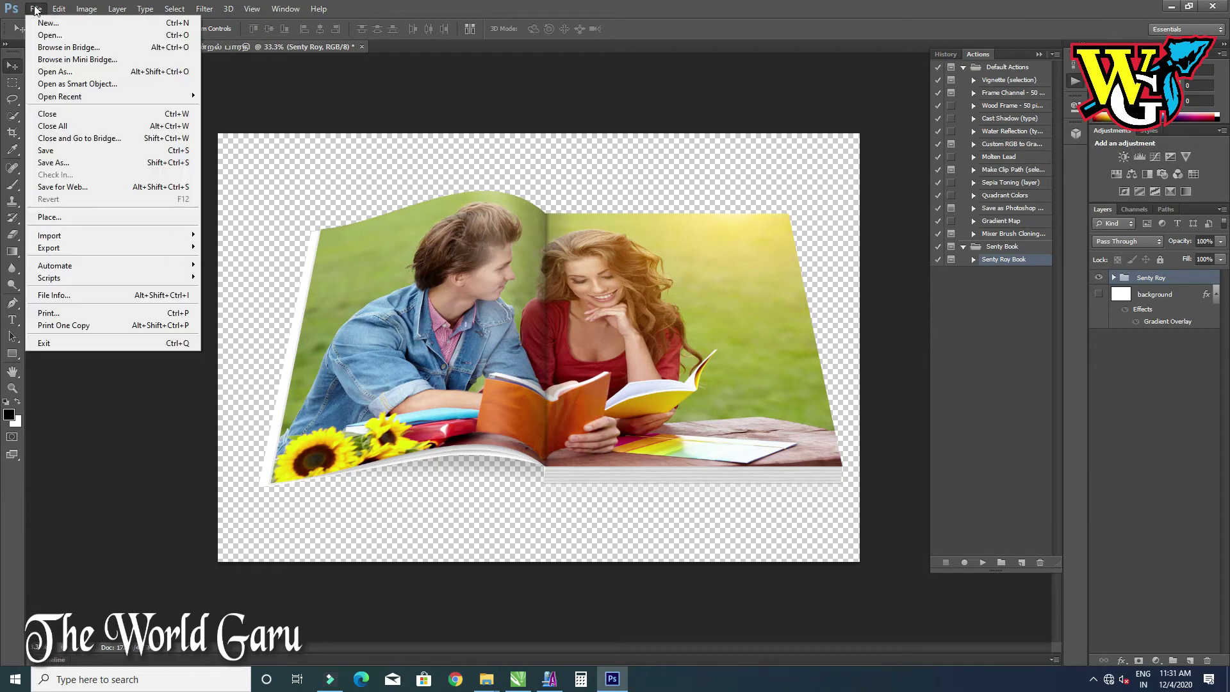
pyautogui.click(45, 19)
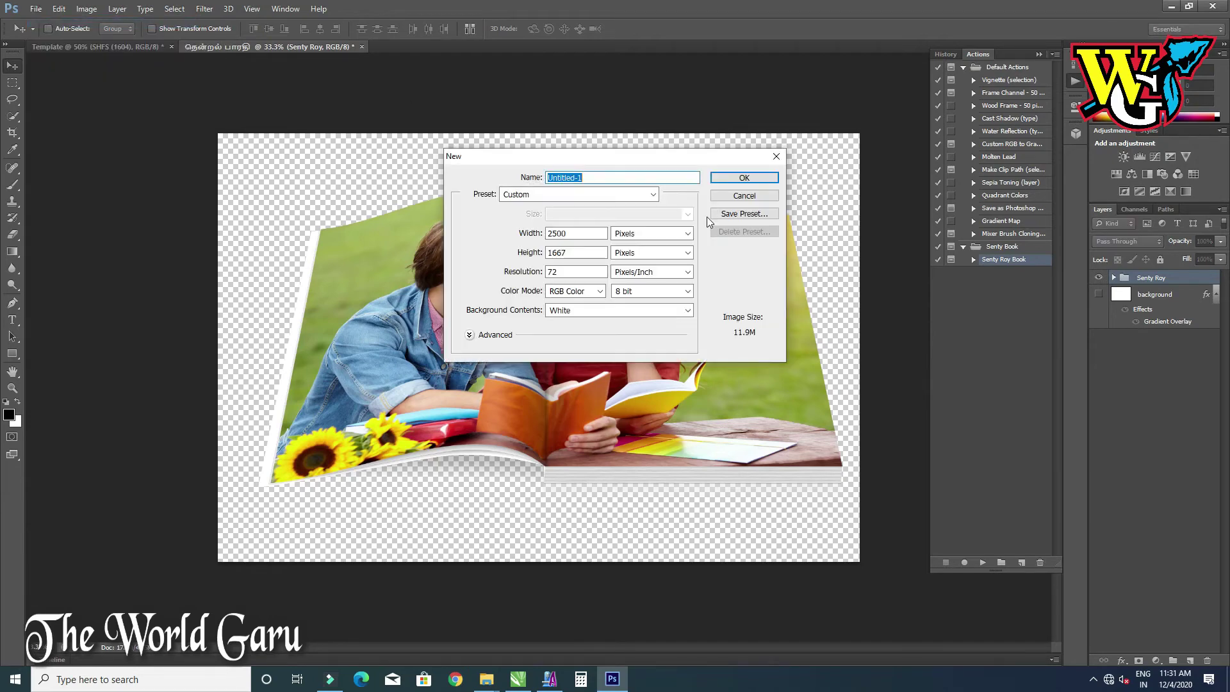
pyautogui.click(741, 180)
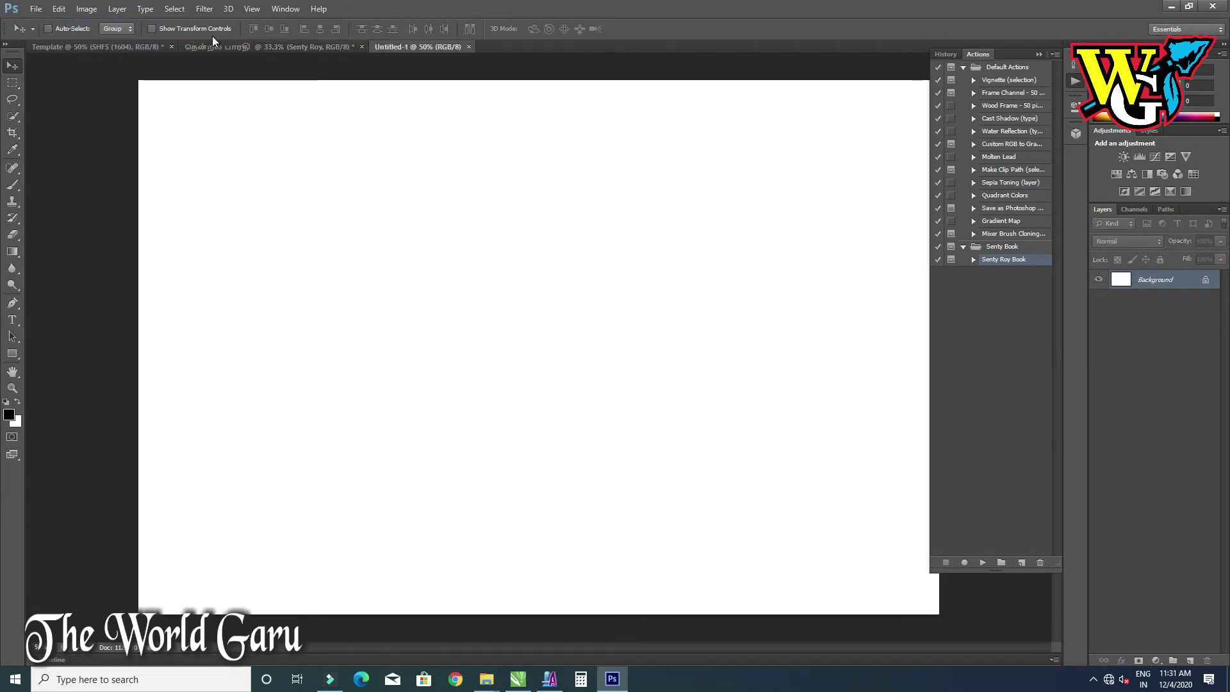
pyautogui.click(301, 49)
pyautogui.moveTo(397, 204)
pyautogui.mouseDown()
pyautogui.moveTo(404, 49)
pyautogui.moveTo(488, 298)
pyautogui.moveTo(542, 386)
pyautogui.mouseUp()
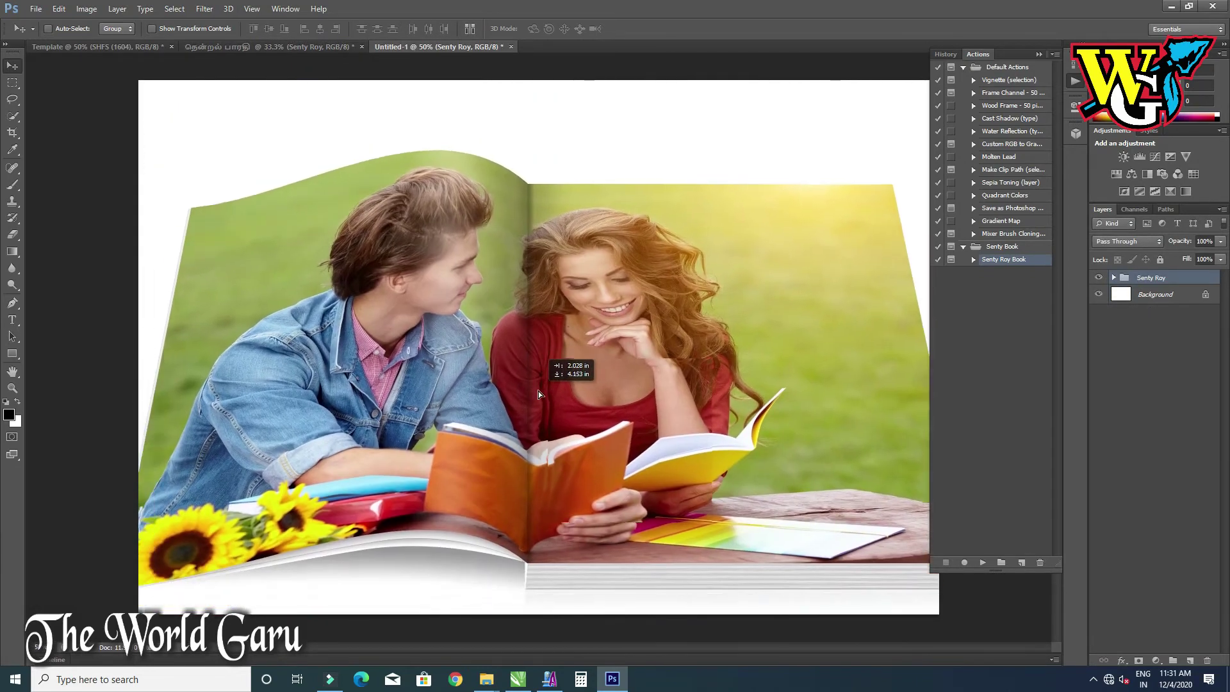
# Scale the book mockup to about 59% and position it near the page centre
pyautogui.hotkey('ctrl', 't')
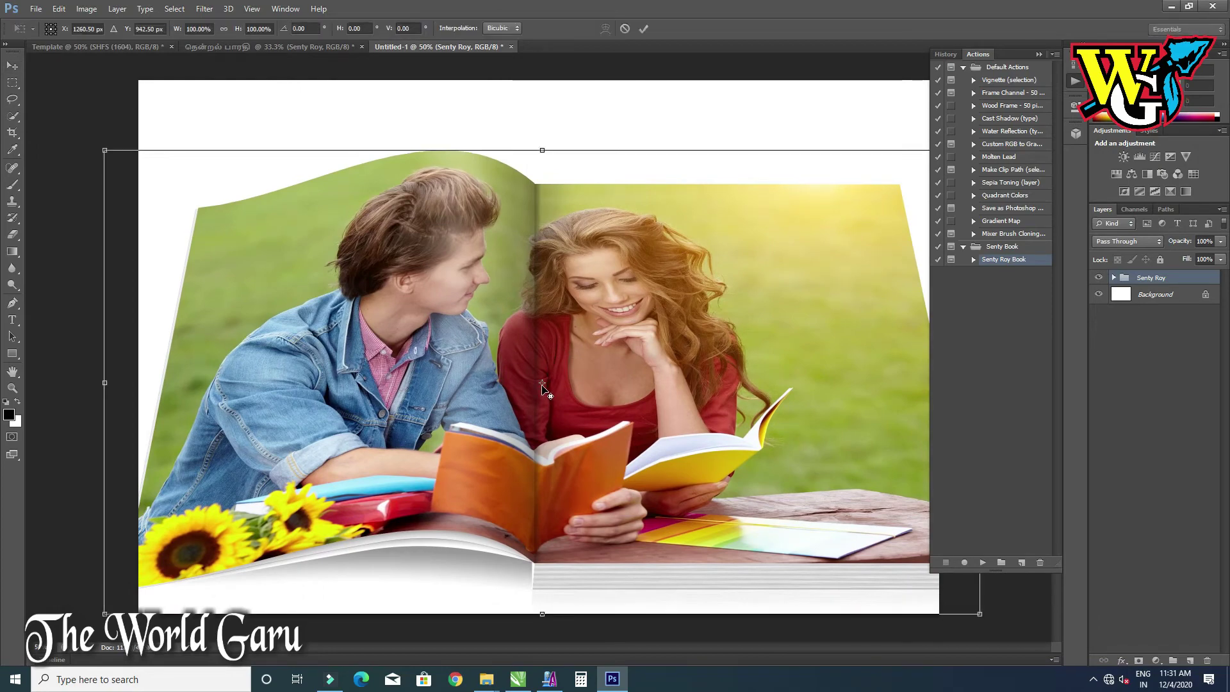
pyautogui.moveTo(104, 150); pyautogui.dragTo(178, 189)
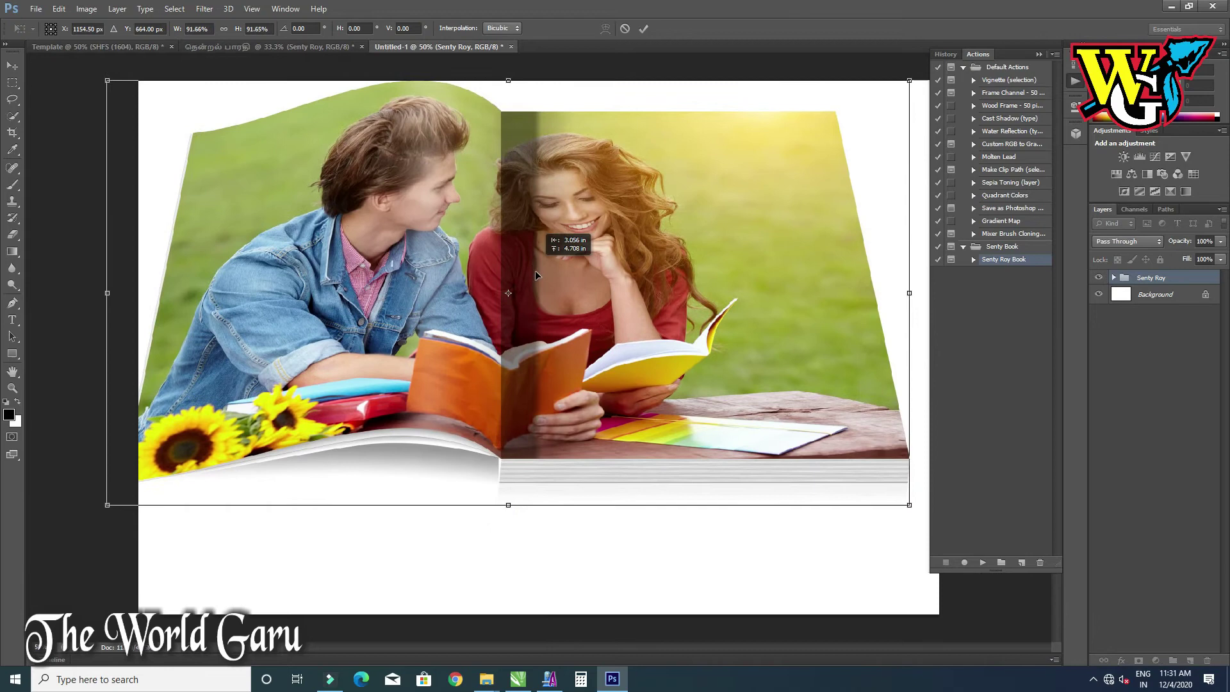
pyautogui.moveTo(594, 344); pyautogui.dragTo(548, 285)
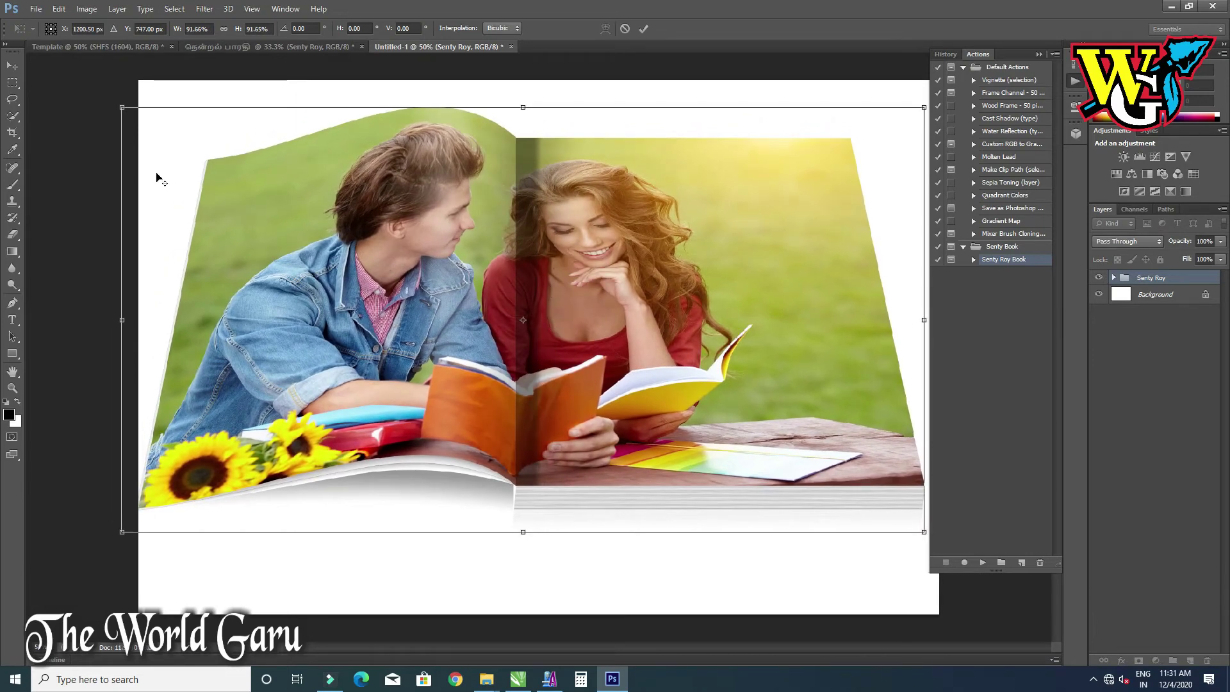
pyautogui.moveTo(190, 155); pyautogui.dragTo(308, 212)
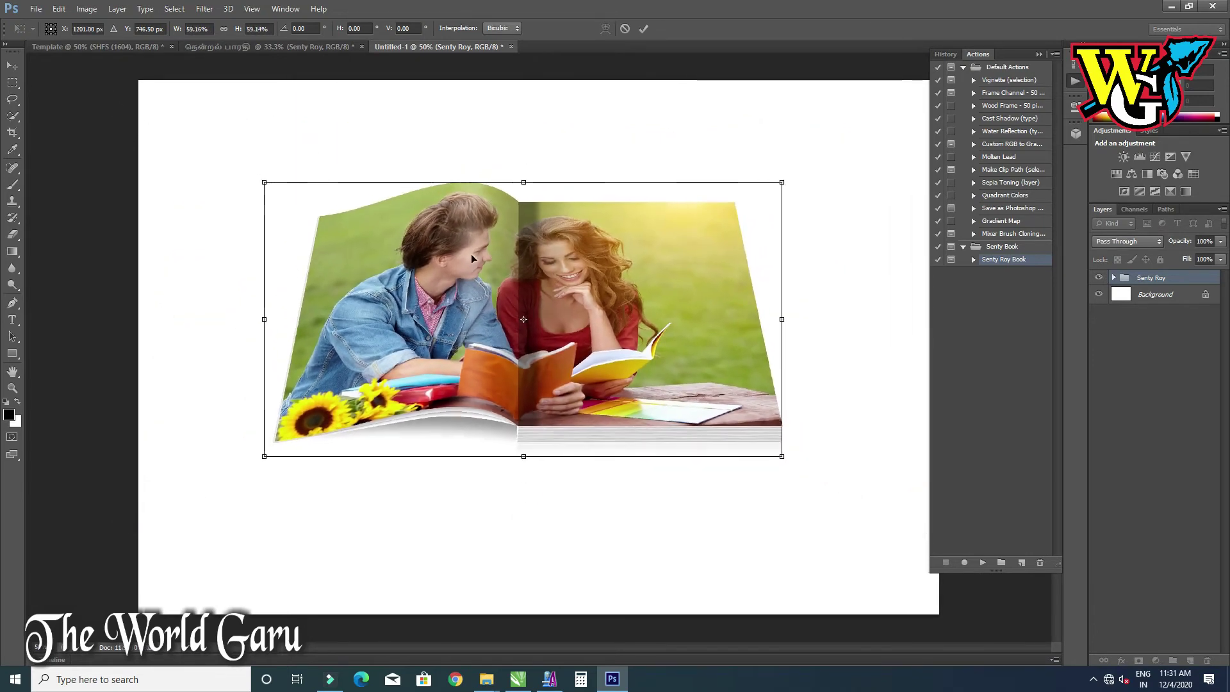
pyautogui.moveTo(575, 288)
pyautogui.mouseDown()
pyautogui.moveTo(589, 324)
pyautogui.moveTo(409, 275)
pyautogui.moveTo(533, 393)
pyautogui.moveTo(702, 344)
pyautogui.moveTo(768, 308)
pyautogui.moveTo(690, 313)
pyautogui.moveTo(708, 302)
pyautogui.moveTo(725, 300)
pyautogui.moveTo(709, 320)
pyautogui.moveTo(639, 331)
pyautogui.mouseUp()
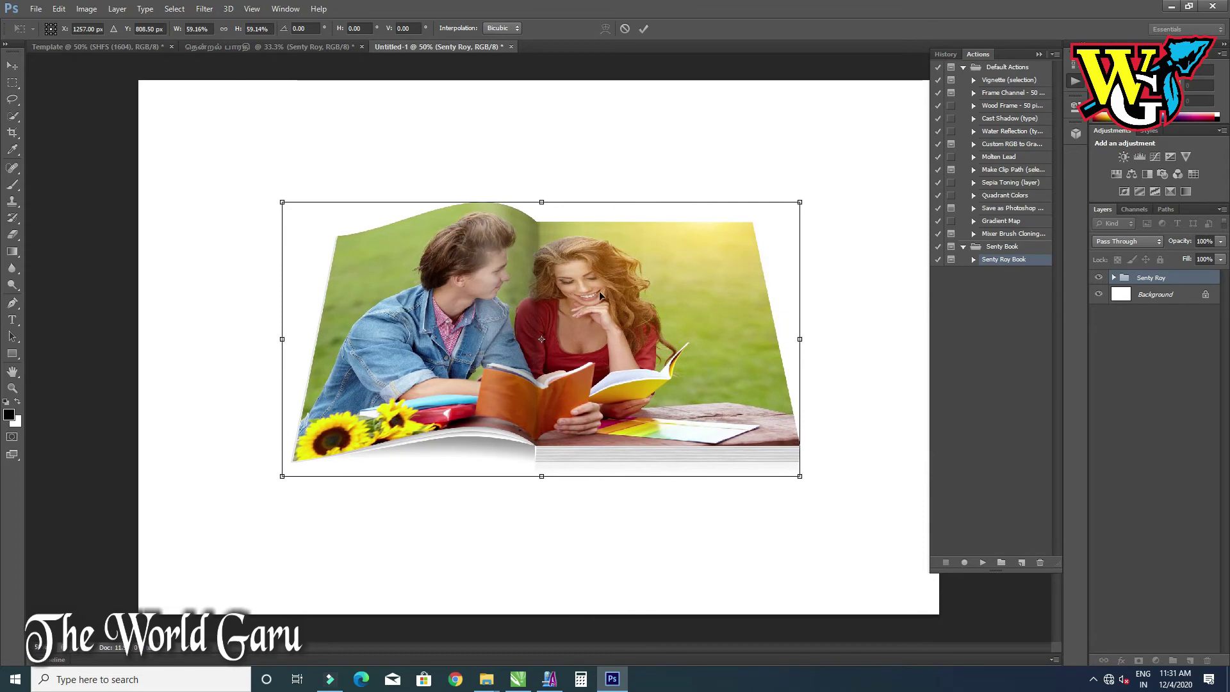